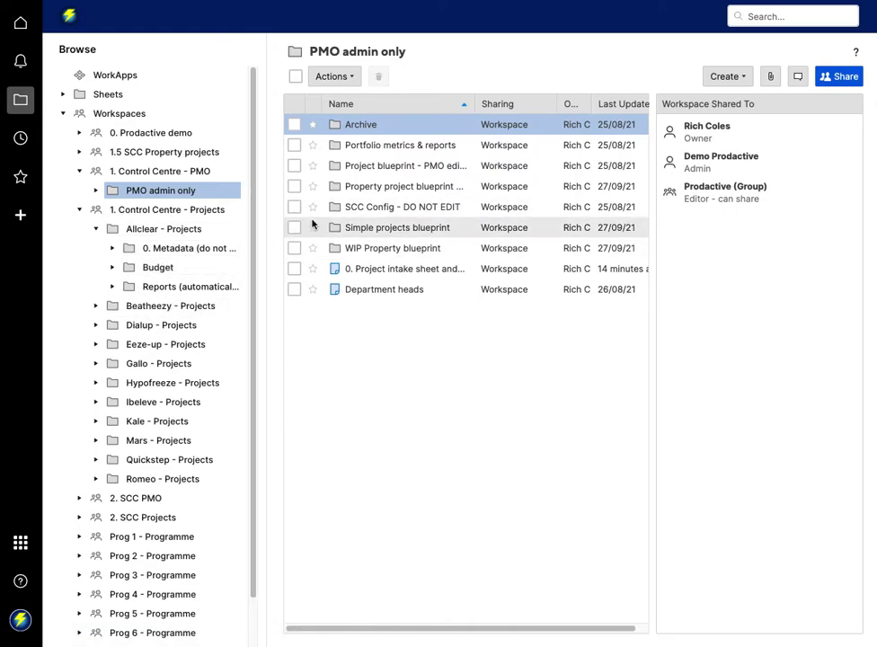
Open the Allclear - Projects folder and examine the charts and active projects overview on the Portfolio summary dashboard
{"action": "left_click", "coordinate": [170, 232]}
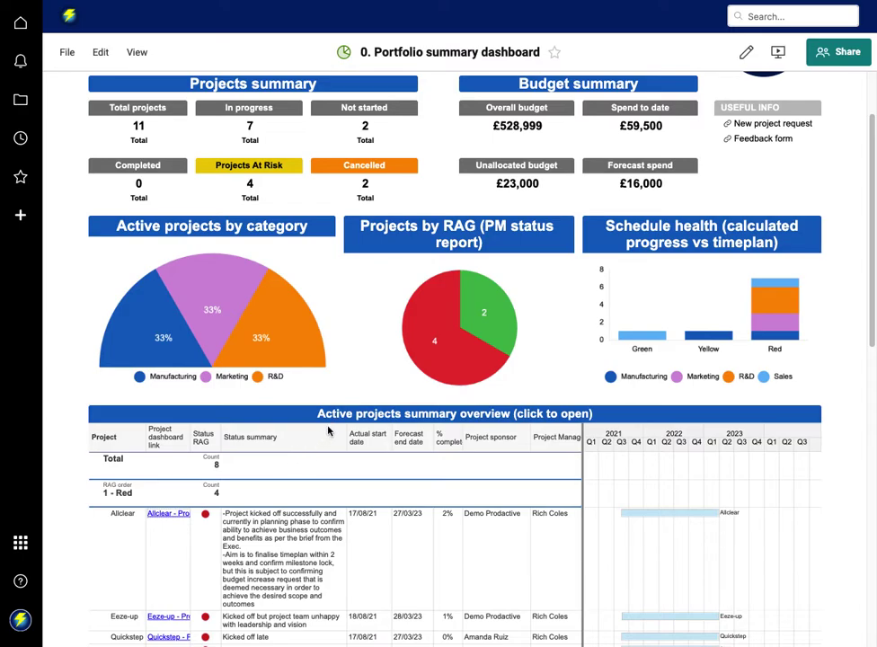
{"action": "scroll", "coordinate": [328, 431], "scroll_direction": "down", "scroll_amount": 3}
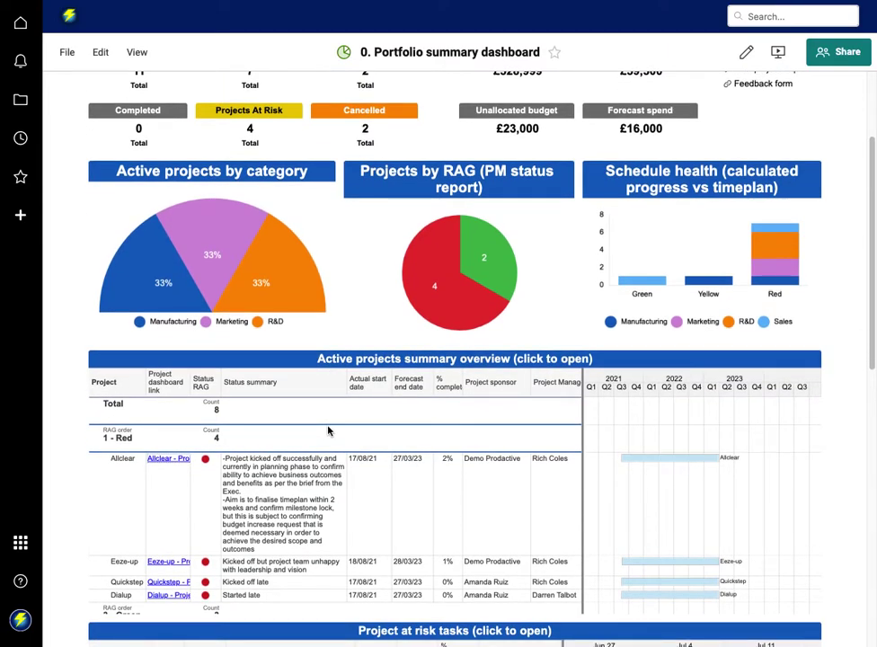
{"action": "scroll", "coordinate": [328, 432], "scroll_direction": "up", "scroll_amount": 5}
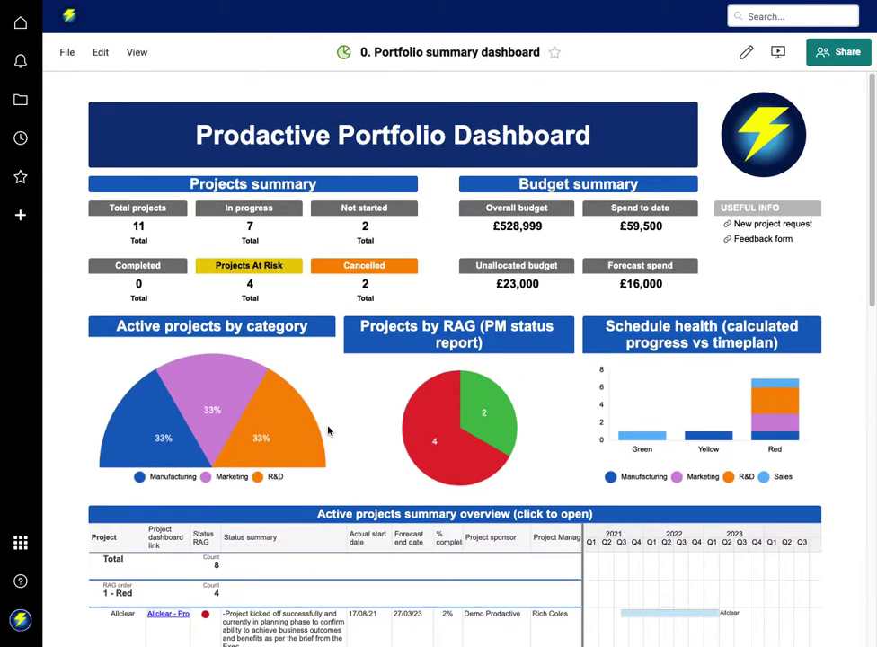
{"action": "scroll", "coordinate": [328, 432], "scroll_direction": "down", "scroll_amount": 3}
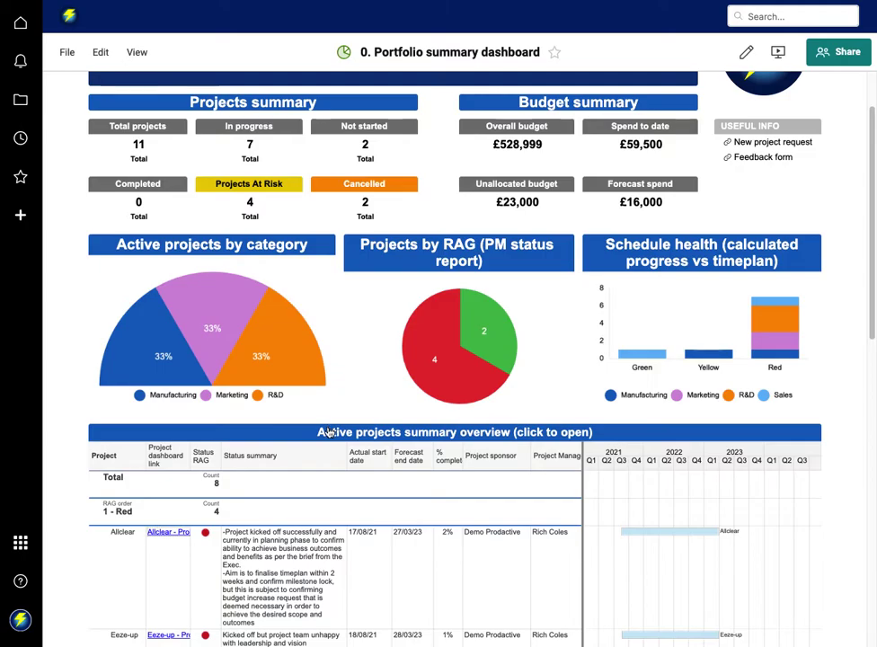
{"action": "scroll", "coordinate": [309, 490], "scroll_direction": "down", "scroll_amount": 5}
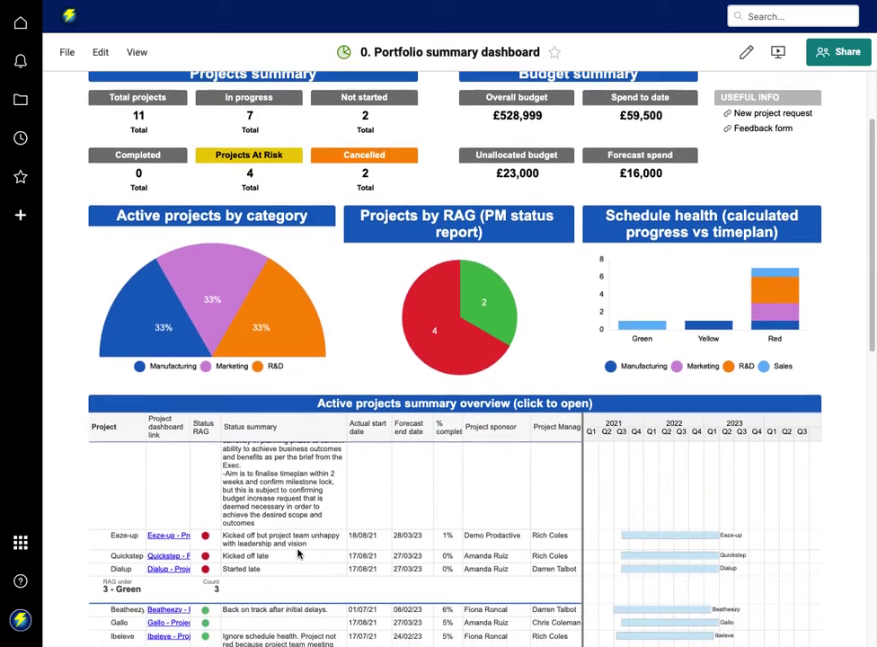
{"action": "scroll", "coordinate": [299, 544], "scroll_direction": "up", "scroll_amount": 3}
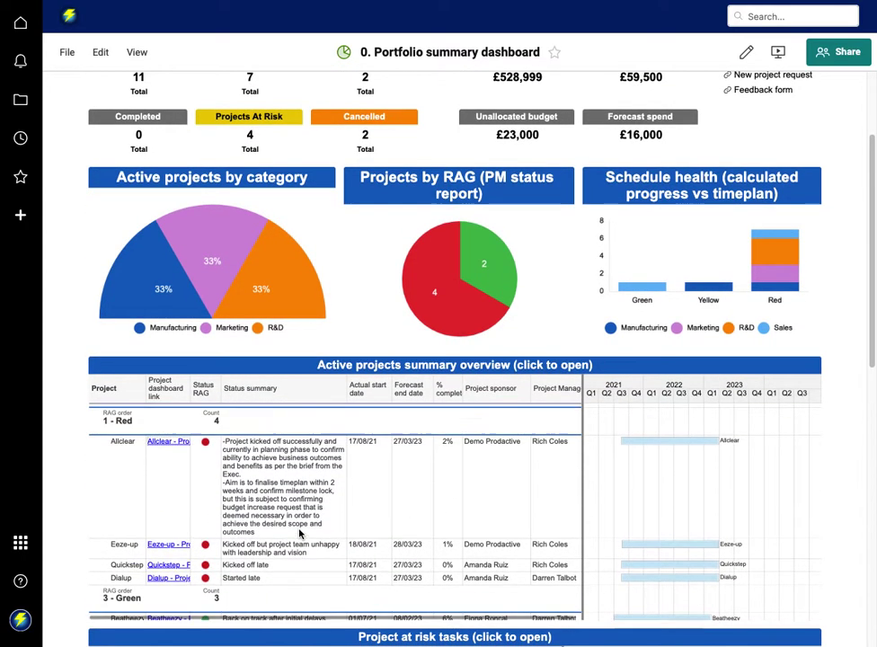
{"action": "scroll", "coordinate": [300, 534], "scroll_direction": "up", "scroll_amount": 4}
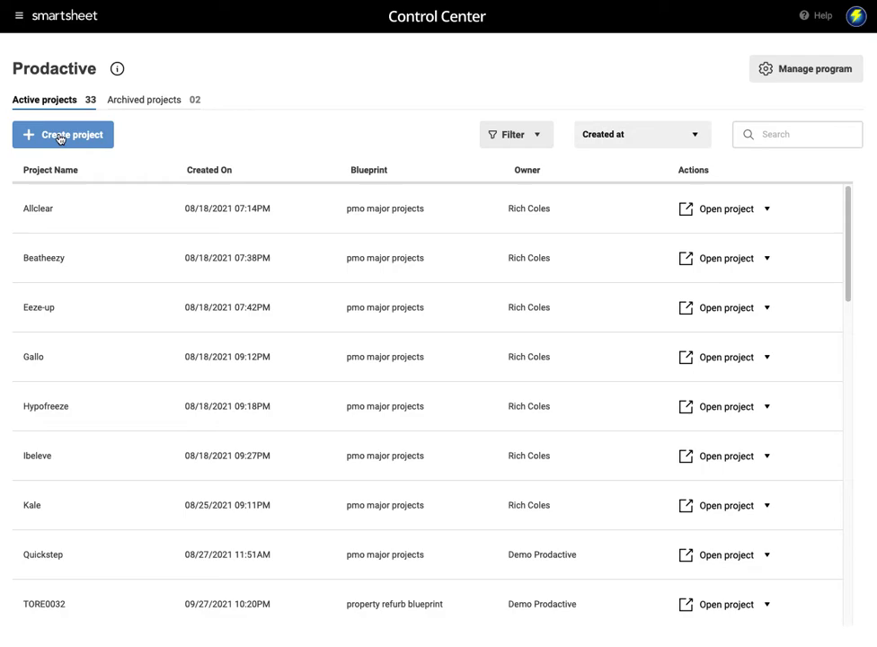
Start a new project in Control Center from the PMO major projects blueprint
{"action": "left_click", "coordinate": [60, 137]}
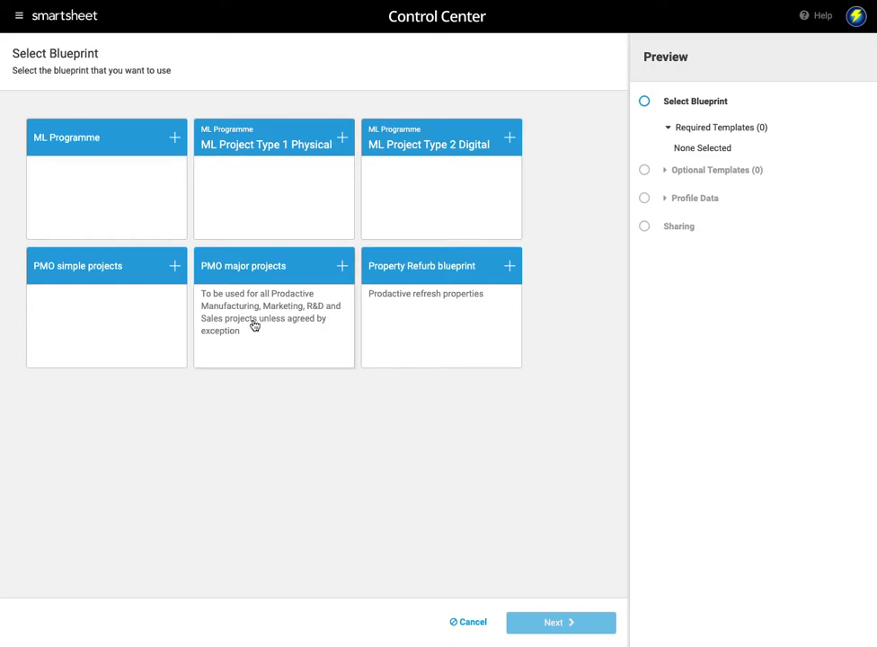
{"action": "left_click", "coordinate": [265, 294]}
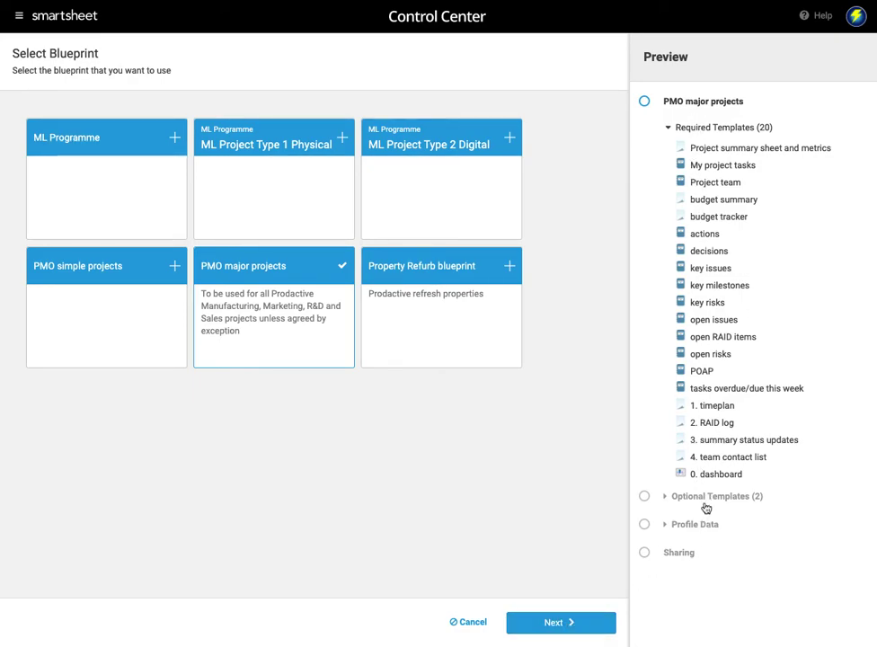
{"action": "left_click", "coordinate": [567, 631]}
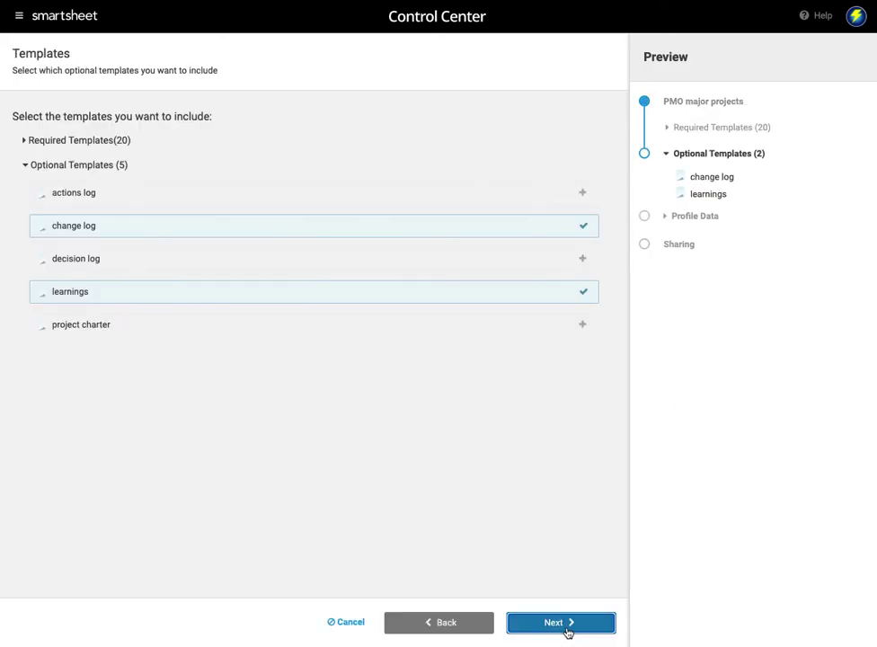
Review the required templates and accept the change log and learnings optional templates for the project
{"action": "left_click", "coordinate": [25, 141]}
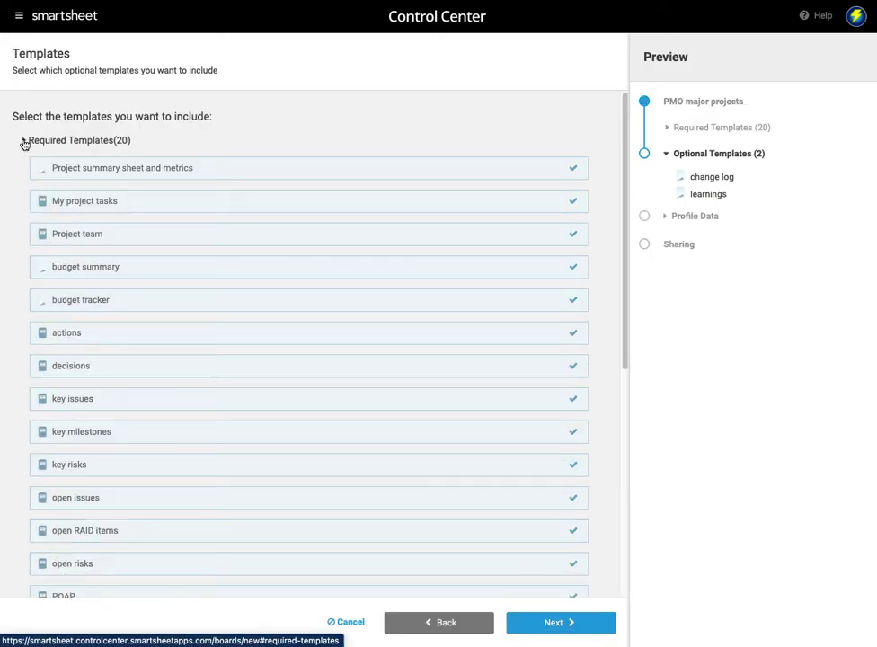
{"action": "left_click", "coordinate": [25, 141]}
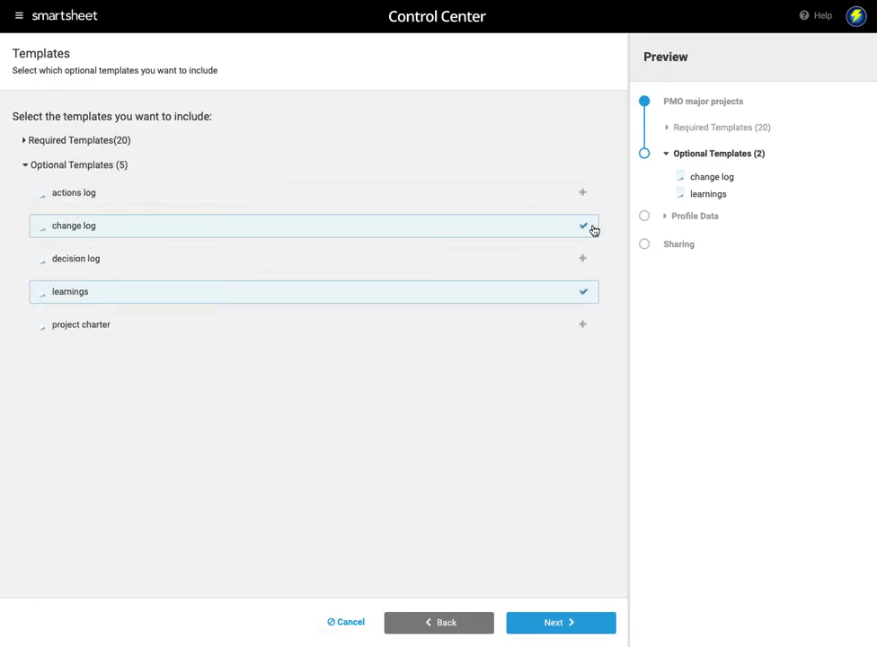
{"action": "left_click", "coordinate": [560, 623]}
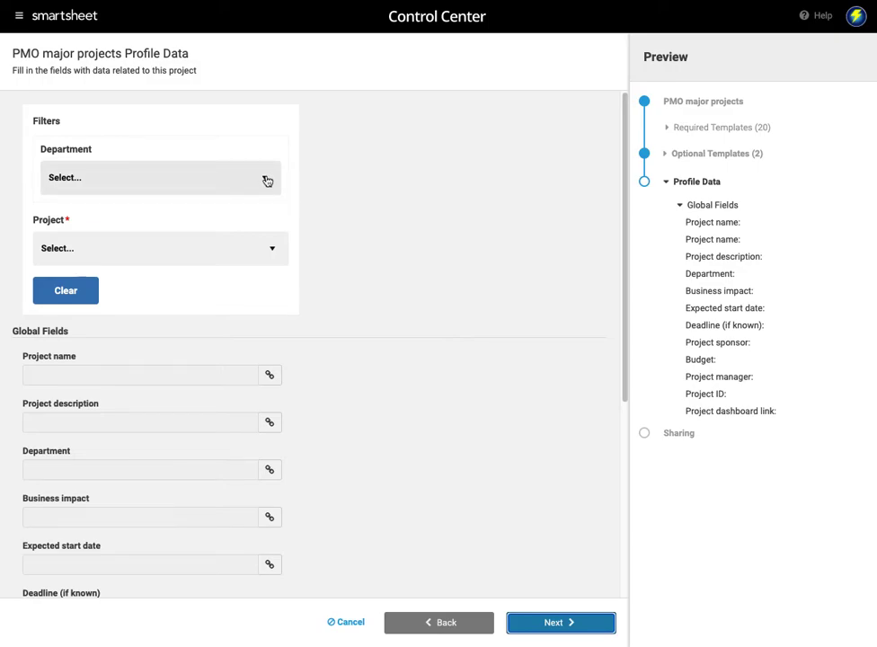
Filter the profile data to the R&D department and select the Coffstop project
{"action": "left_click", "coordinate": [267, 181]}
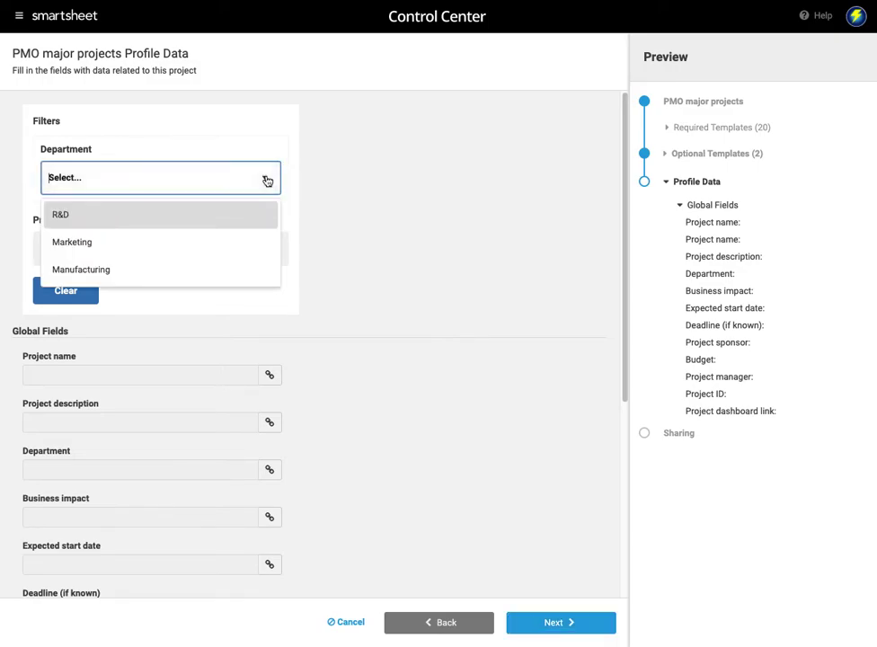
{"action": "left_click", "coordinate": [230, 218]}
{"action": "left_click", "coordinate": [232, 255]}
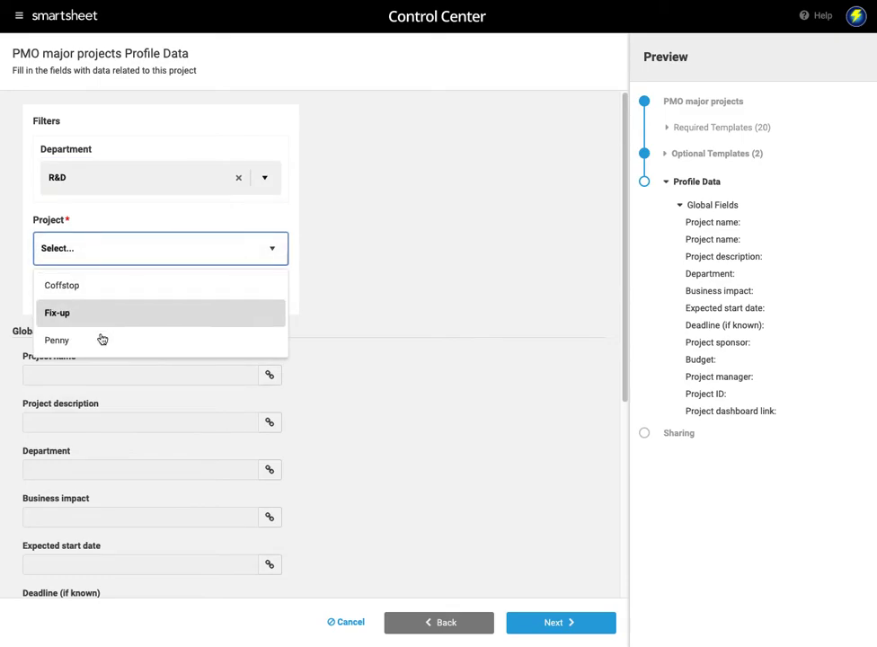
{"action": "left_click", "coordinate": [102, 286]}
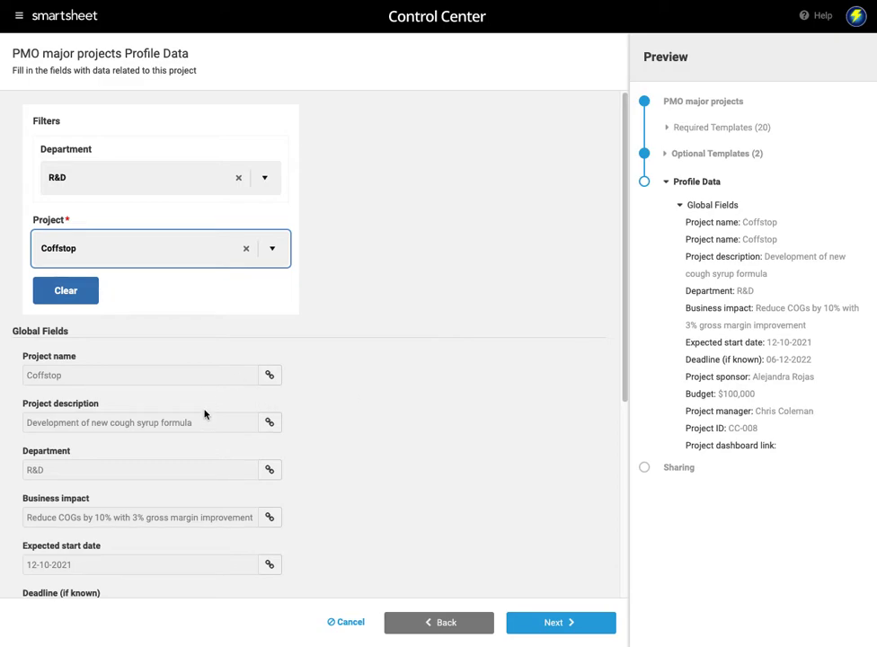
Review Coffstop's global fields, accept the profile data and default sharing settings, and create the project
{"action": "scroll", "coordinate": [204, 413], "scroll_direction": "down", "scroll_amount": 2}
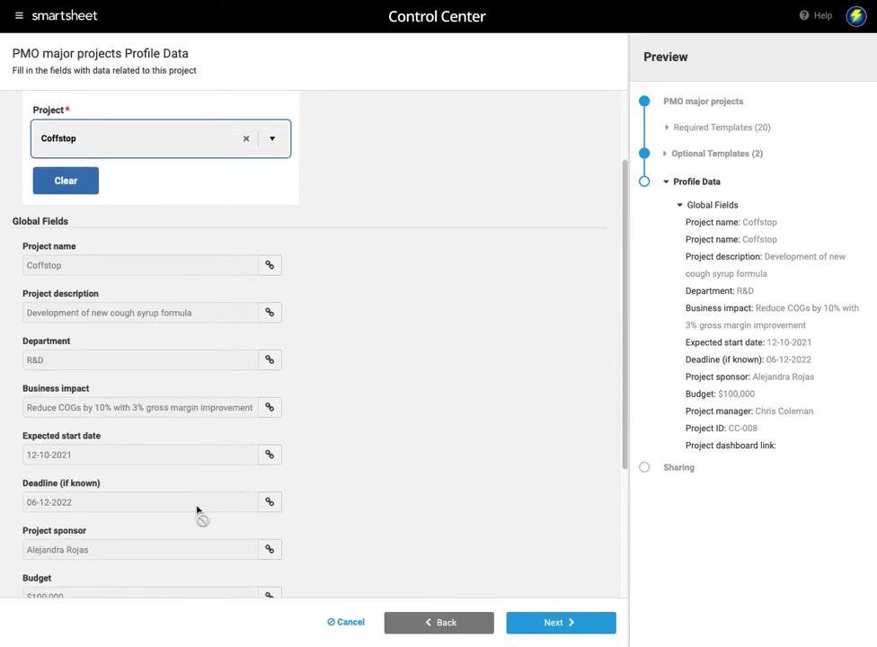
{"action": "scroll", "coordinate": [198, 511], "scroll_direction": "down", "scroll_amount": 3}
{"action": "scroll", "coordinate": [197, 511], "scroll_direction": "up", "scroll_amount": 5}
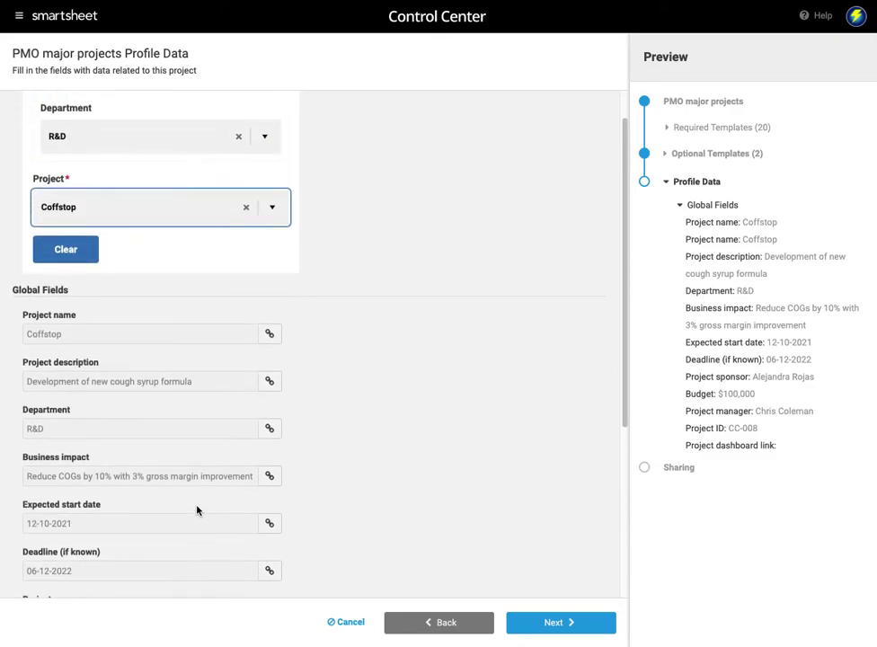
{"action": "scroll", "coordinate": [197, 511], "scroll_direction": "down", "scroll_amount": 4}
{"action": "scroll", "coordinate": [197, 510], "scroll_direction": "up", "scroll_amount": 4}
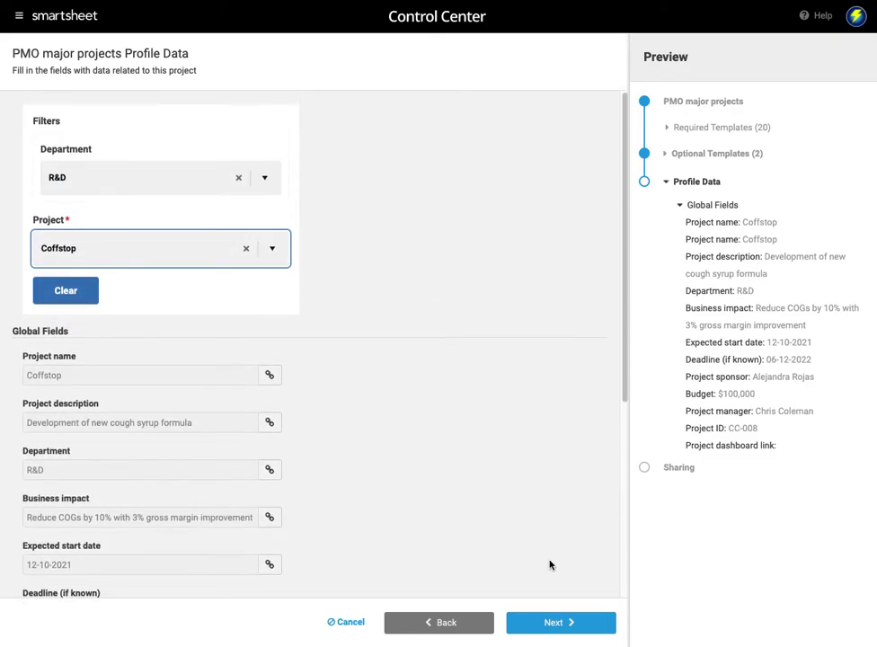
{"action": "left_click", "coordinate": [558, 629]}
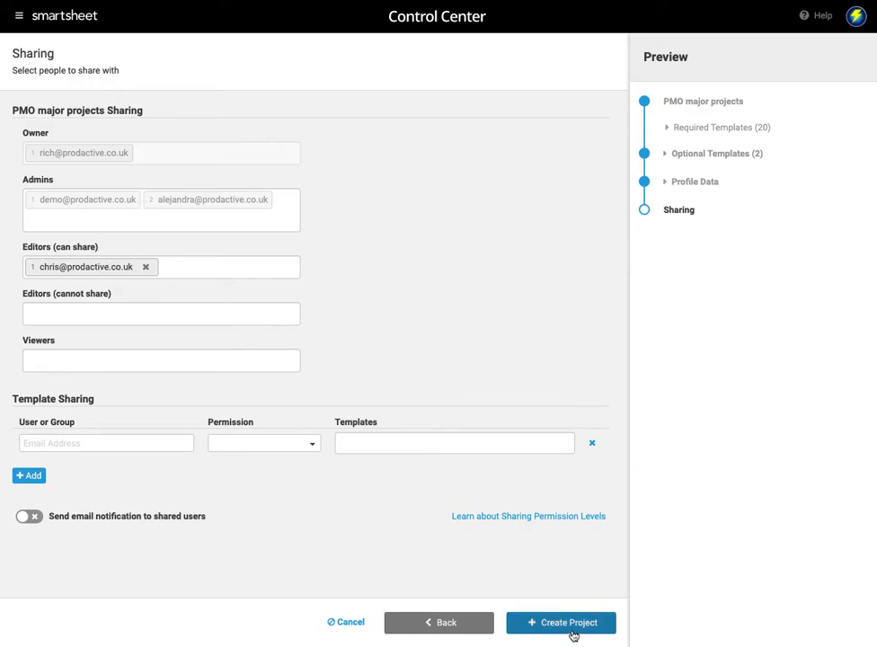
{"action": "left_click", "coordinate": [570, 630]}
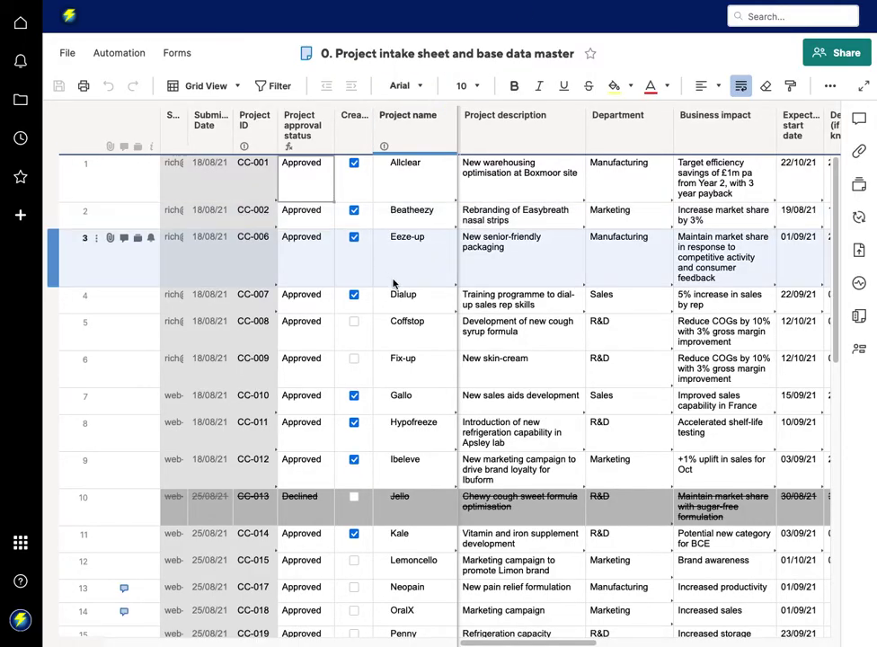
Examine the project intake sheet's columns and its New project request form
{"action": "scroll", "coordinate": [551, 336], "scroll_direction": "right", "scroll_amount": 5}
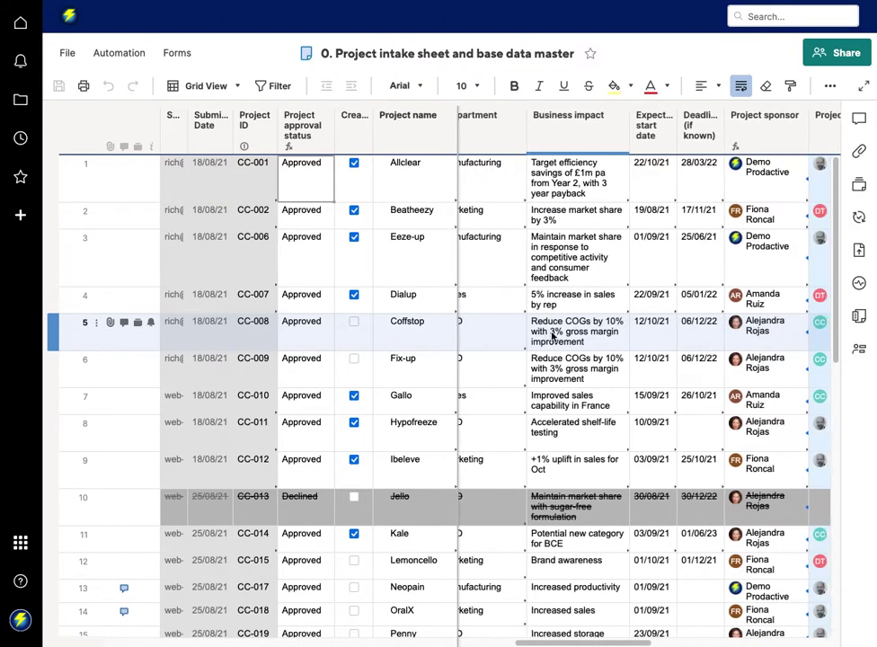
{"action": "scroll", "coordinate": [551, 336], "scroll_direction": "left", "scroll_amount": 5}
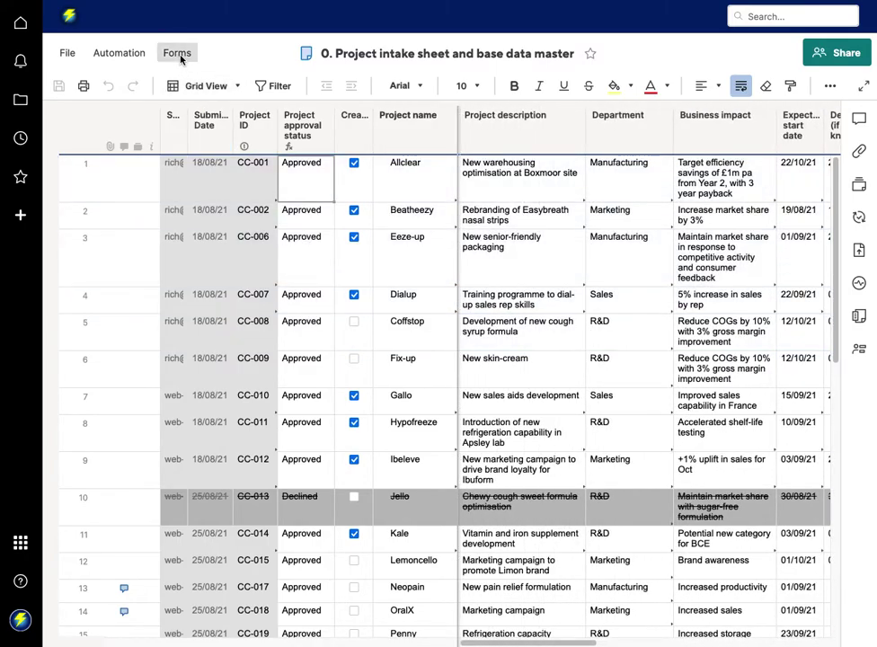
{"action": "left_click", "coordinate": [178, 53]}
{"action": "left_click", "coordinate": [217, 104]}
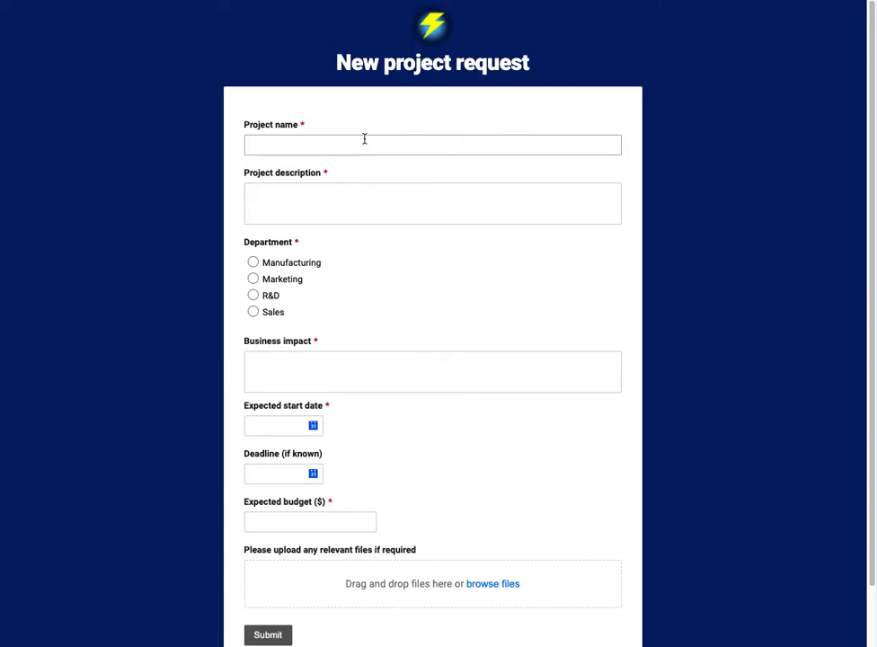
{"action": "scroll", "coordinate": [340, 378], "scroll_direction": "down", "scroll_amount": 1}
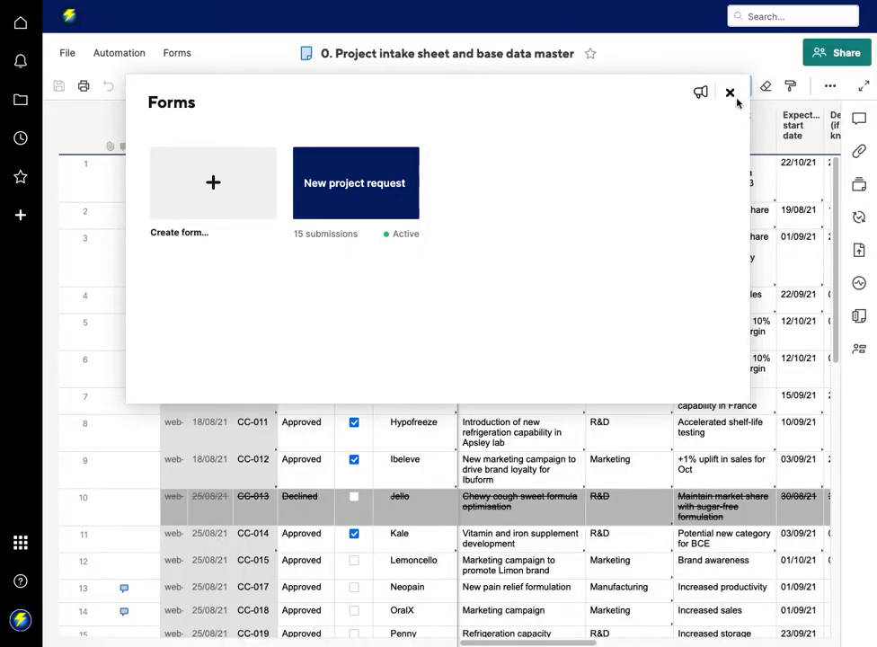
{"action": "left_click", "coordinate": [731, 94]}
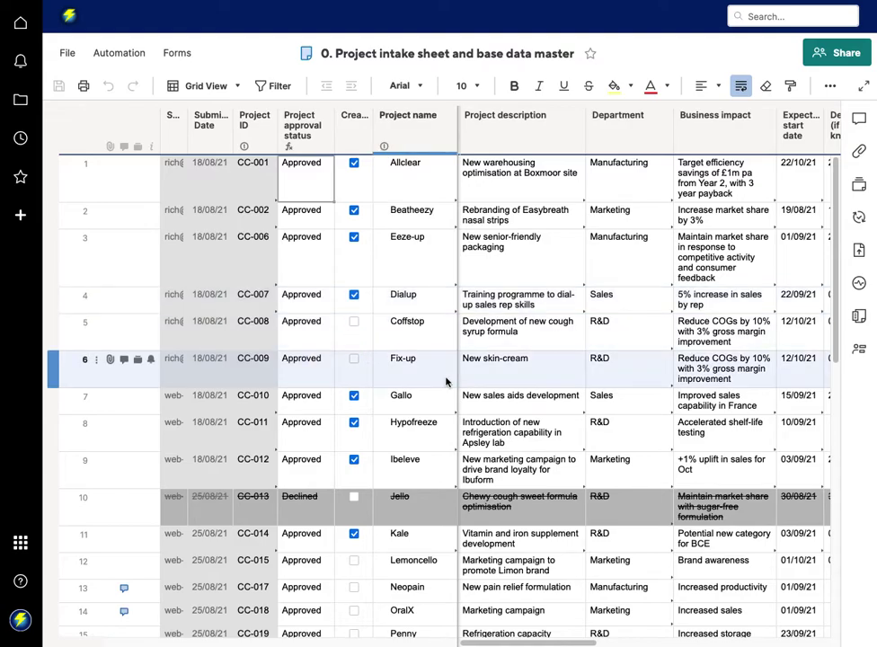
{"action": "scroll", "coordinate": [627, 399], "scroll_direction": "right", "scroll_amount": 1}
{"action": "scroll", "coordinate": [746, 407], "scroll_direction": "right", "scroll_amount": 2}
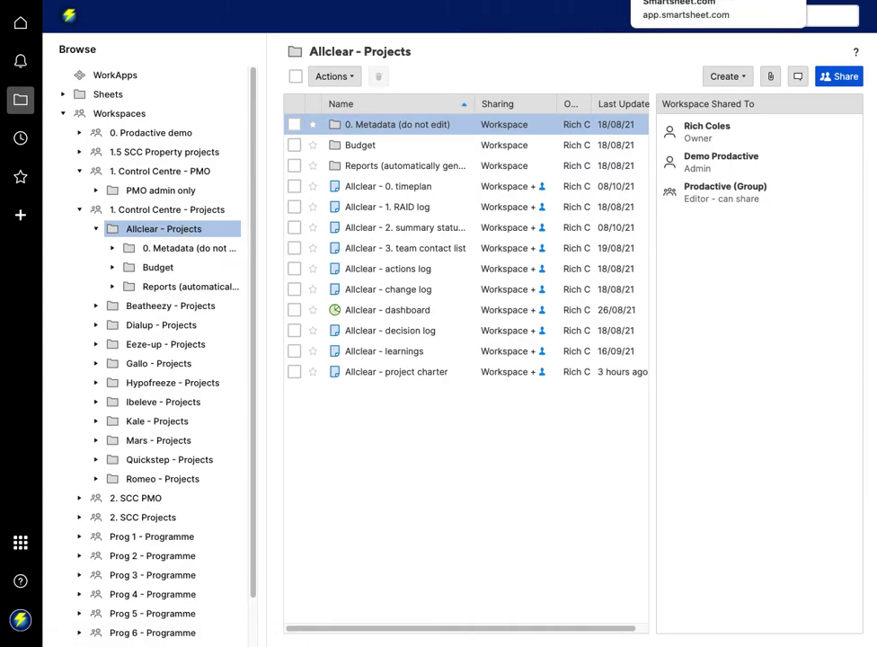
Open the Portfolio summary sheet and examine its project details and budget columns
{"action": "left_click", "coordinate": [504, 0]}
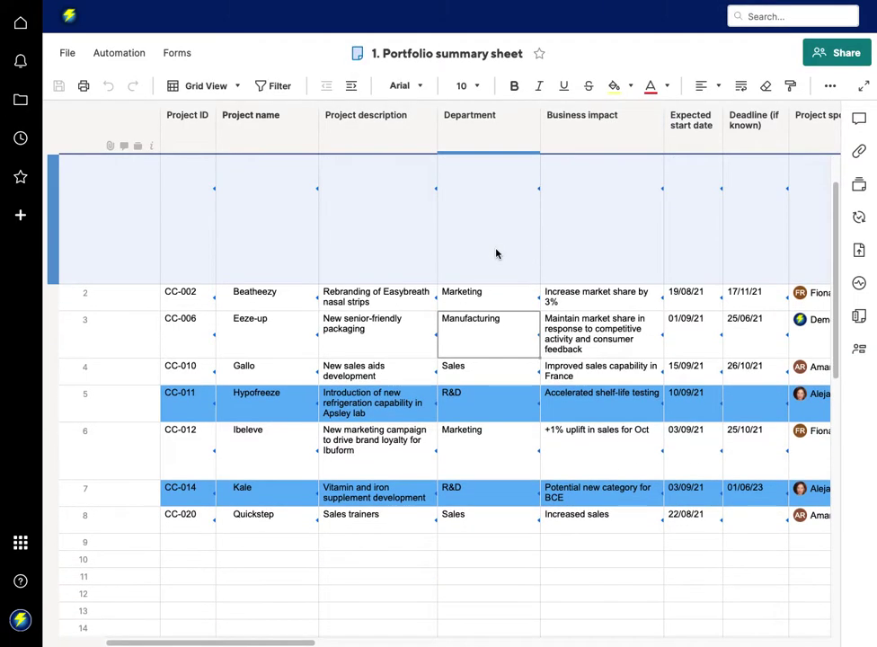
{"action": "scroll", "coordinate": [496, 254], "scroll_direction": "right", "scroll_amount": 10}
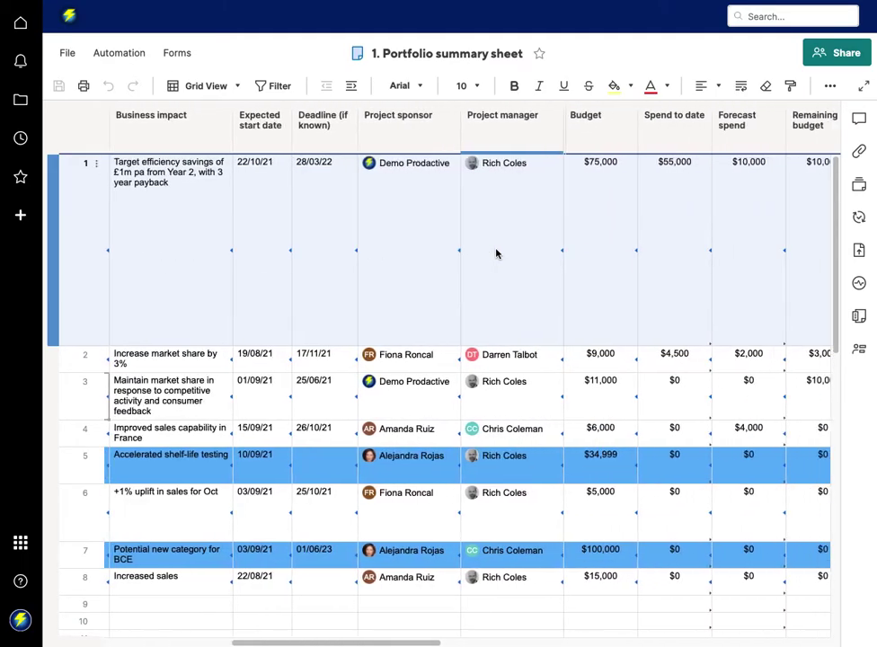
{"action": "scroll", "coordinate": [496, 253], "scroll_direction": "left", "scroll_amount": 6}
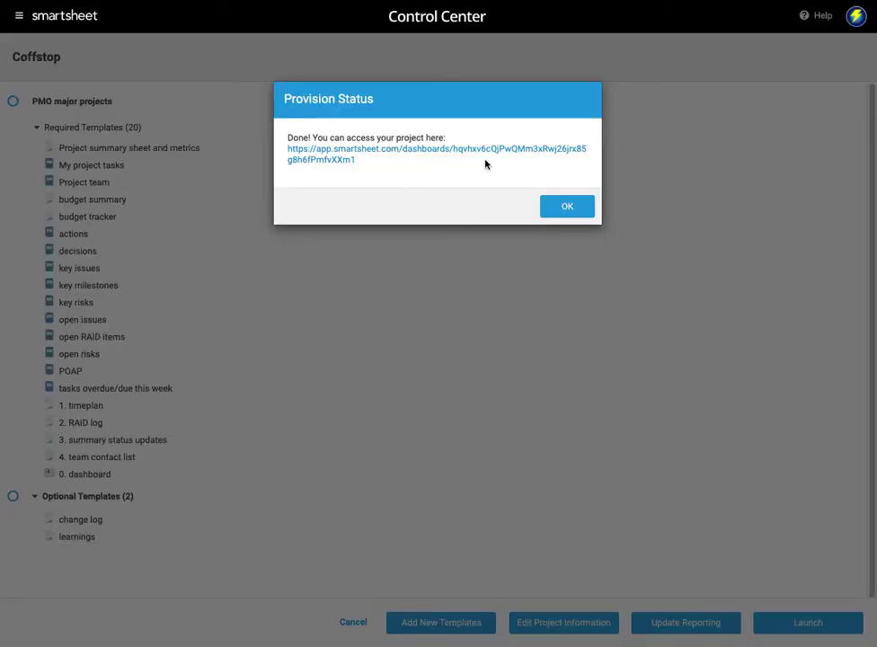
Open the new Coffstop dashboard from the provisioning link and go to its summary status updates sheet
{"action": "left_click", "coordinate": [343, 155]}
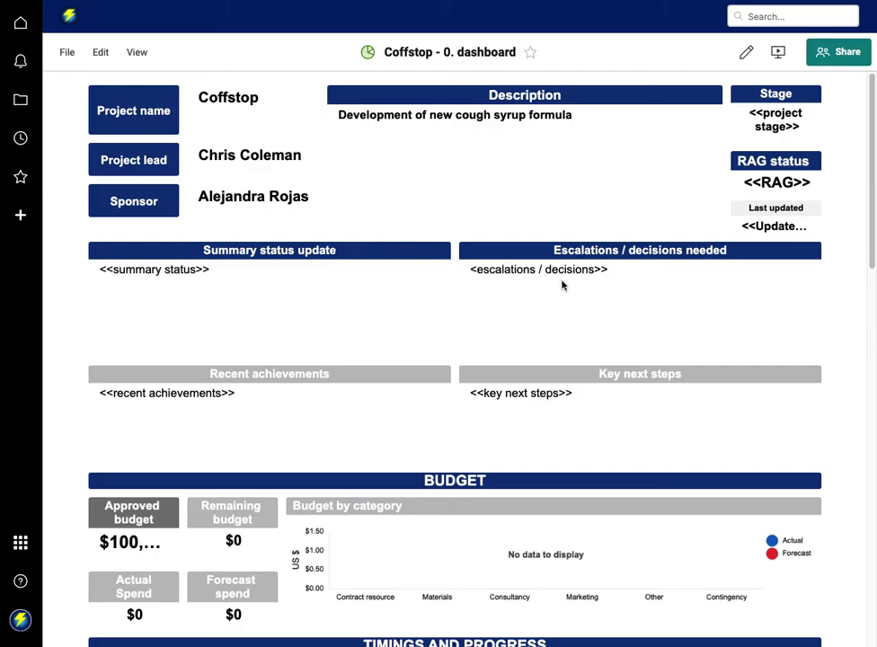
{"action": "scroll", "coordinate": [542, 309], "scroll_direction": "down", "scroll_amount": 15}
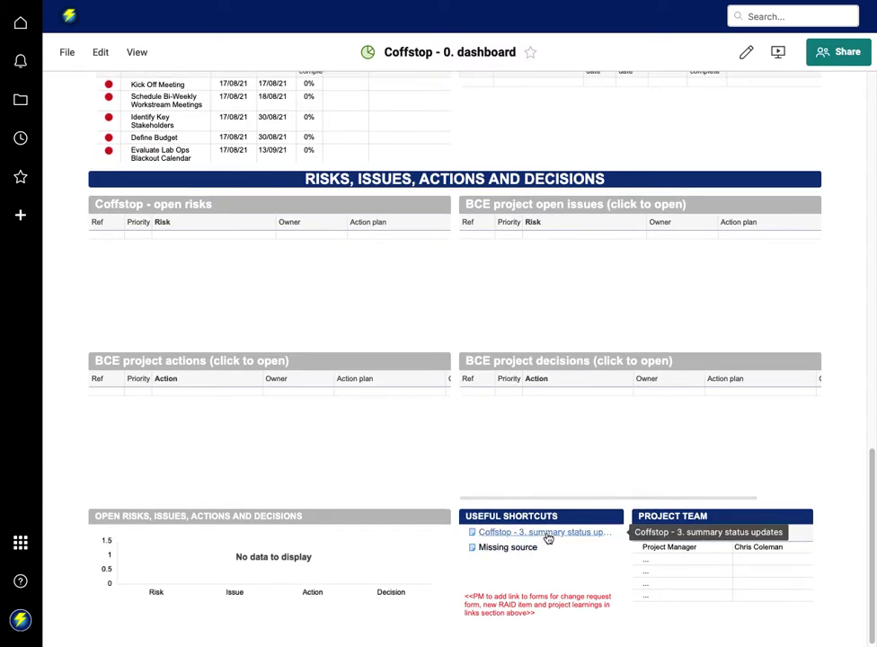
{"action": "left_click", "coordinate": [546, 534]}
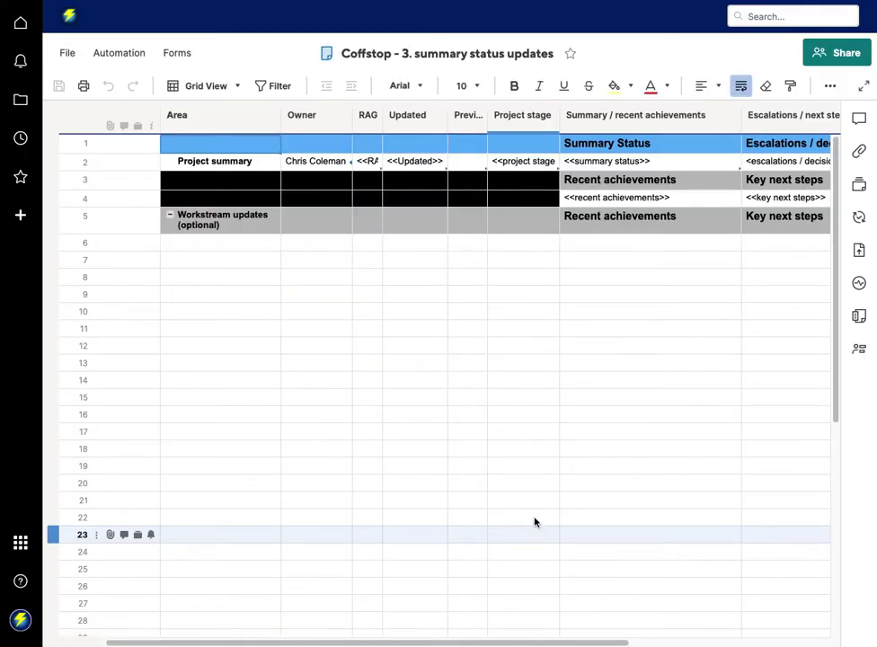
Set the RAG status of the Project summary row to red
{"action": "left_click", "coordinate": [374, 162]}
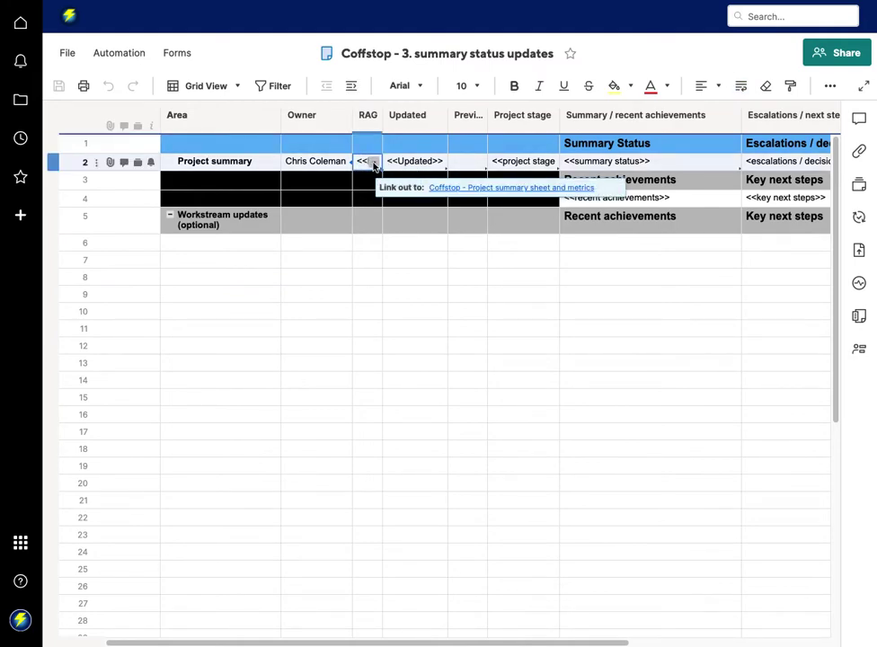
{"action": "left_click", "coordinate": [374, 162]}
{"action": "left_click", "coordinate": [372, 179]}
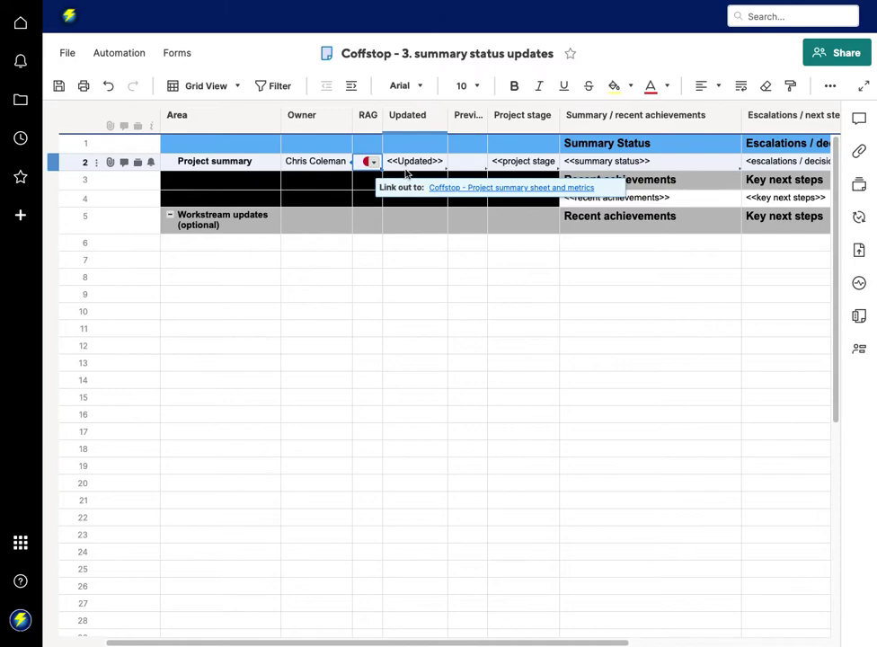
Set the Project summary row's Updated date to 12/10/21 and its project stage to Stage 2: Design
{"action": "left_click", "coordinate": [412, 162]}
{"action": "type", "text": "t"}
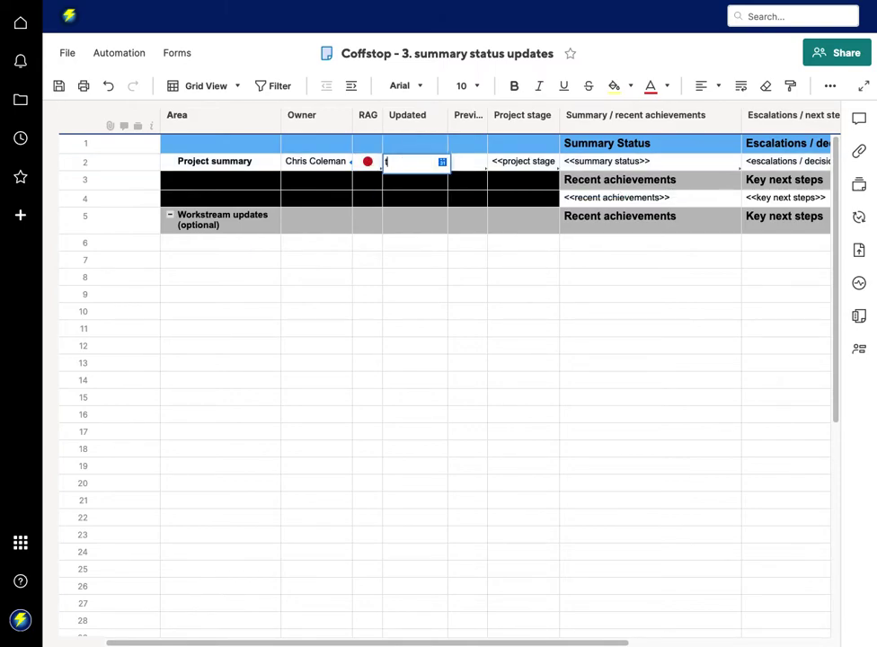
{"action": "key", "text": "Return"}
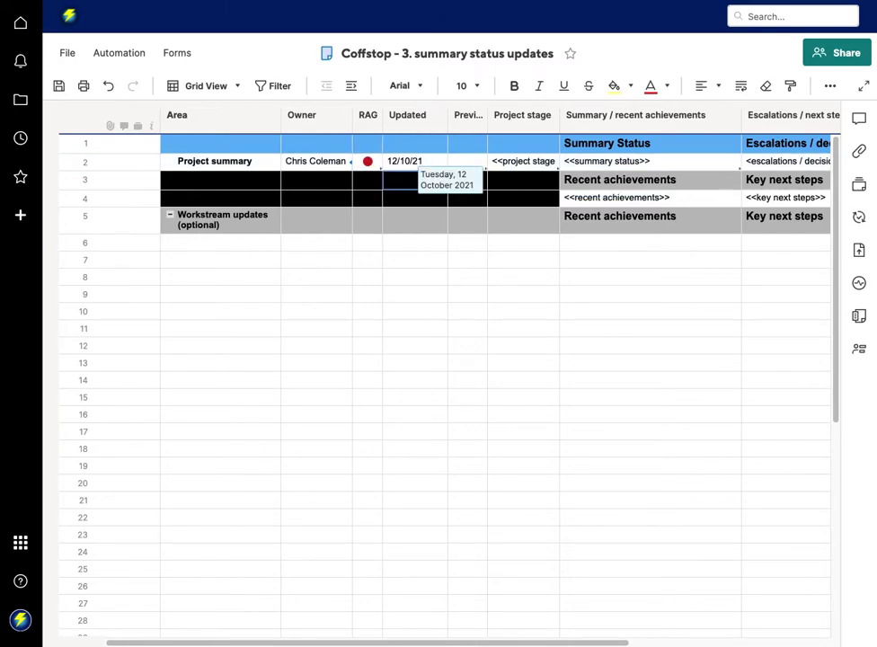
{"action": "left_click", "coordinate": [506, 163]}
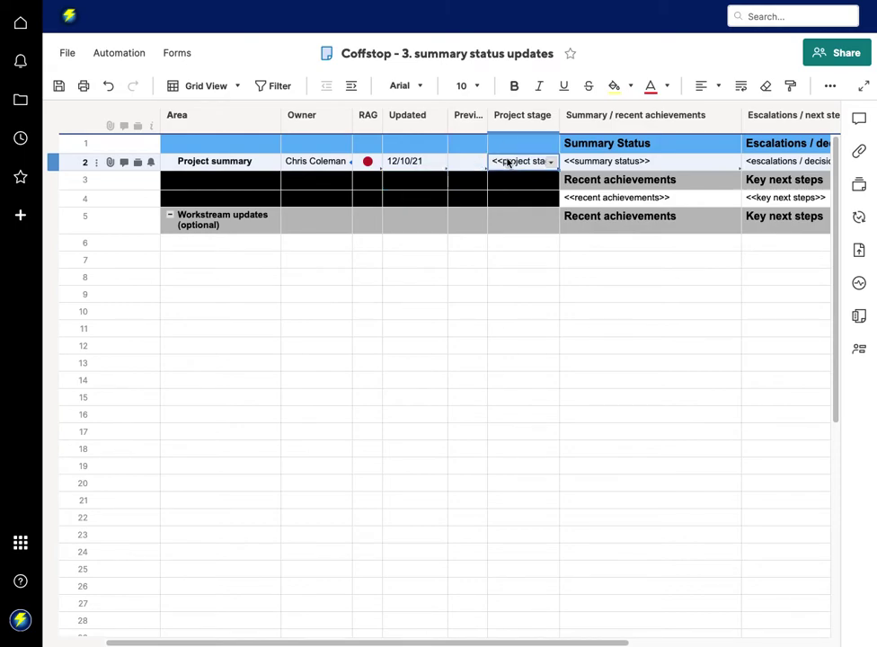
{"action": "left_click", "coordinate": [550, 162]}
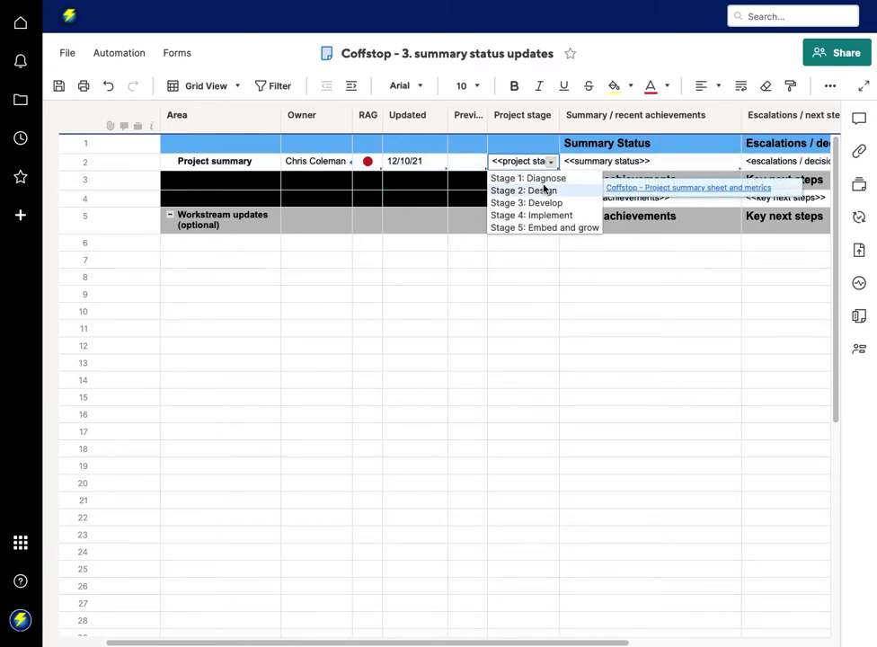
{"action": "left_click", "coordinate": [543, 192]}
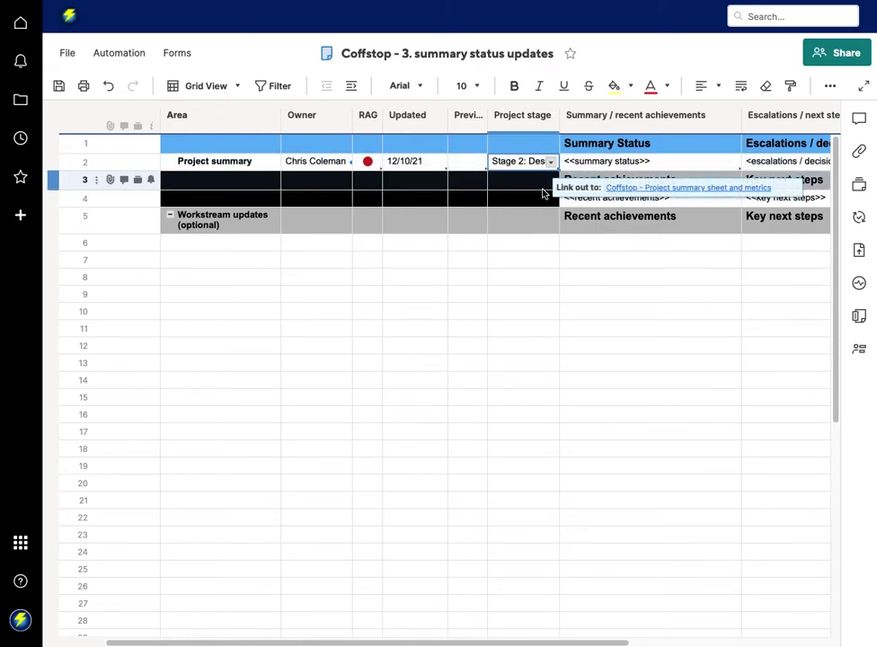
{"action": "left_click", "coordinate": [538, 277]}
Enter "Started 2 weeks late" as the Project summary row's summary status and save the sheet
{"action": "left_click", "coordinate": [614, 163]}
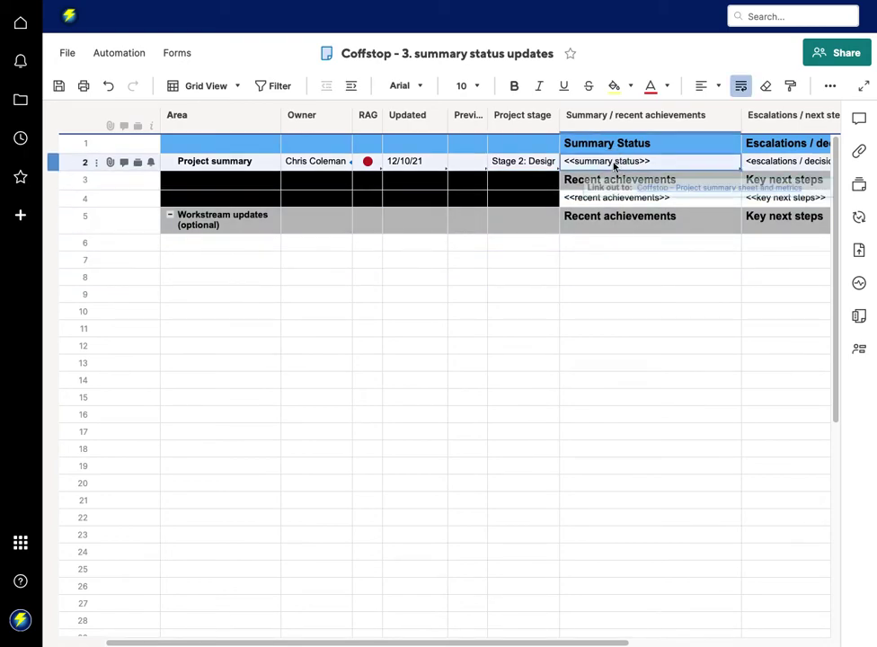
{"action": "type", "text": "Started 2 weeks late"}
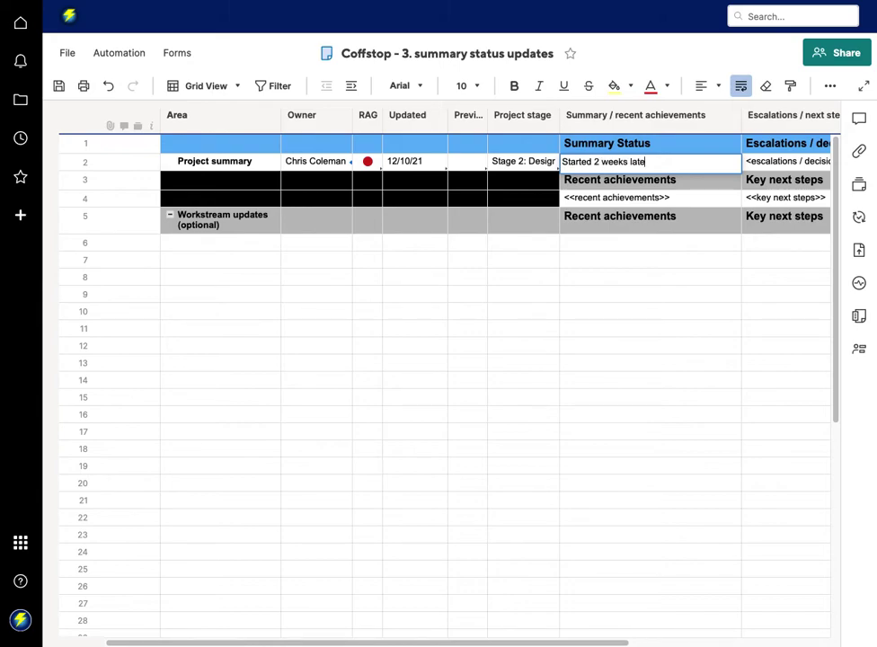
{"action": "key", "text": "Return"}
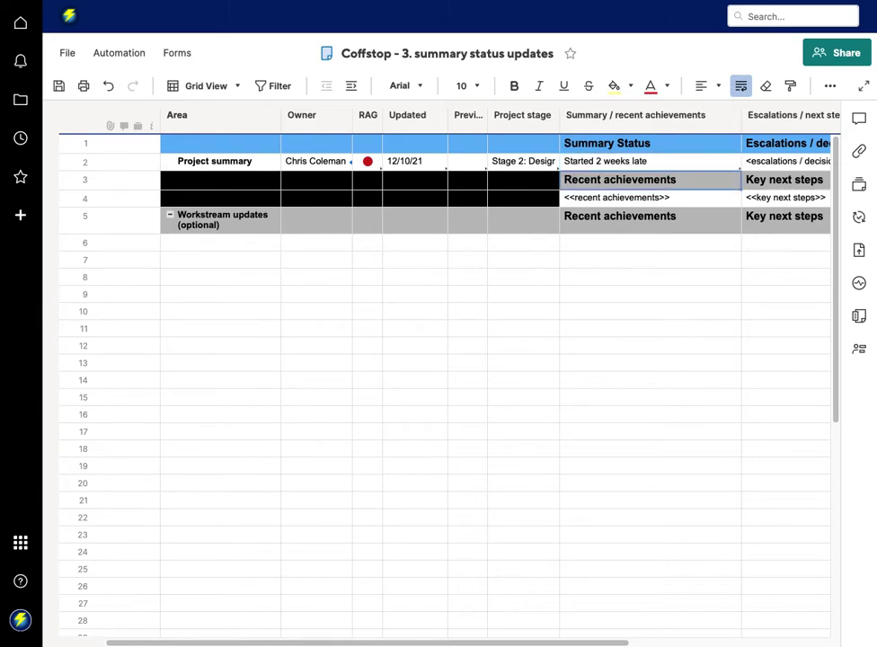
{"action": "key", "text": "ctrl+s"}
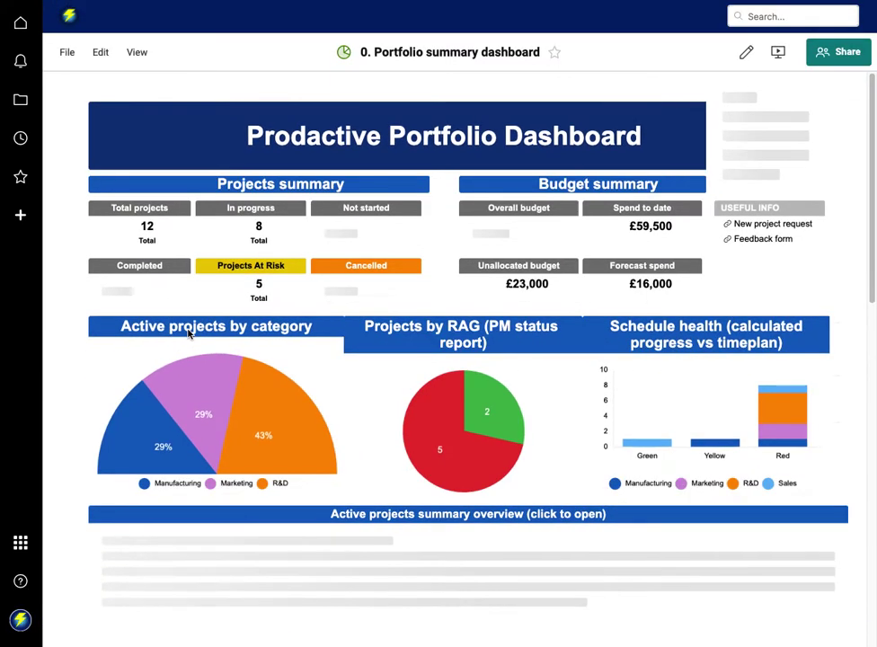
Examine the portfolio summary dashboard's charts and the Coffstop entry in the active projects summary overview
{"action": "scroll", "coordinate": [189, 332], "scroll_direction": "down", "scroll_amount": 3}
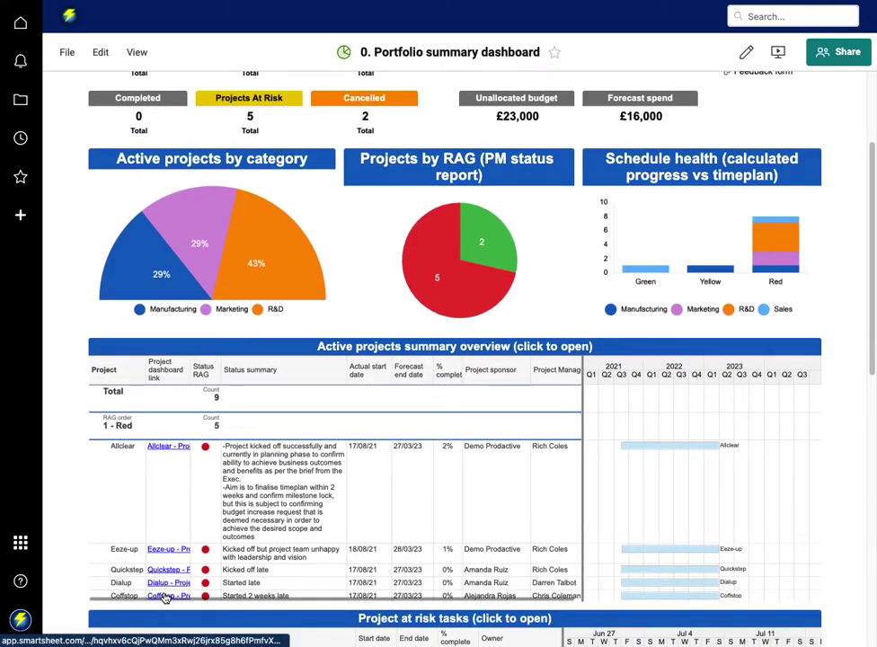
{"action": "scroll", "coordinate": [165, 599], "scroll_direction": "down", "scroll_amount": 1}
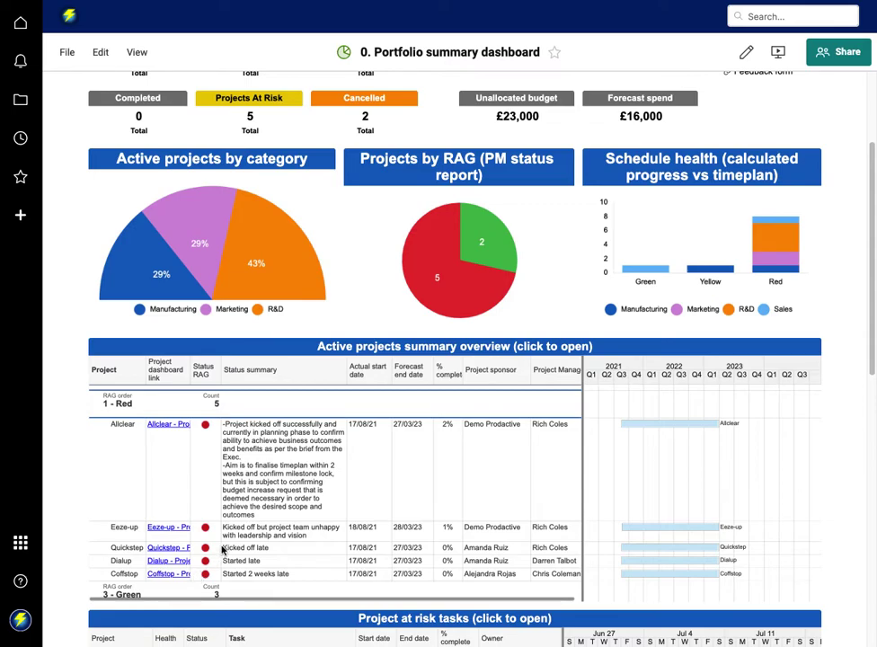
{"action": "scroll", "coordinate": [224, 549], "scroll_direction": "up", "scroll_amount": 2}
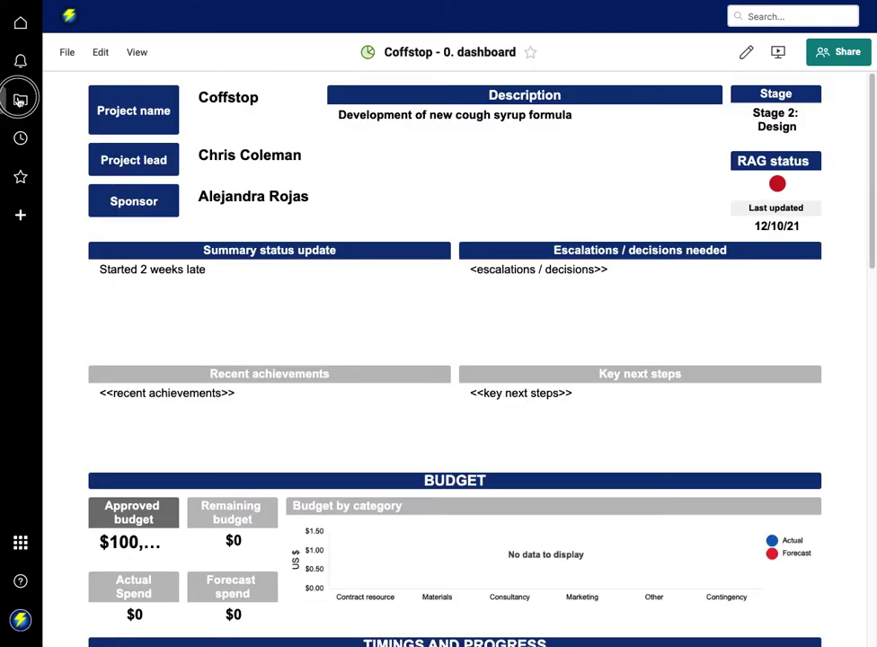
Open the Coffstop - Projects folder in the 1. Control Centre - Projects workspace and widen its Name column
{"action": "left_click", "coordinate": [20, 99]}
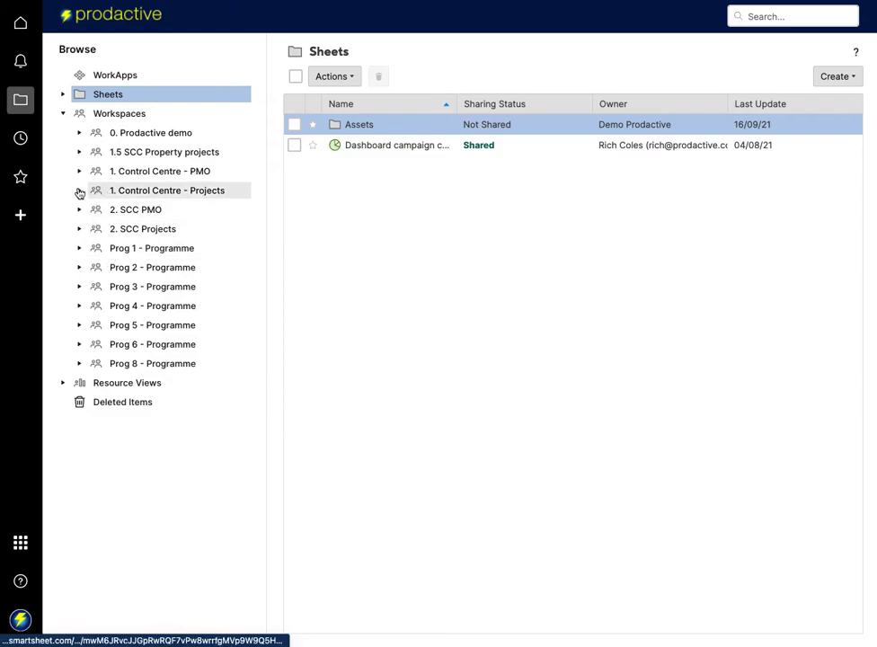
{"action": "left_click", "coordinate": [80, 191]}
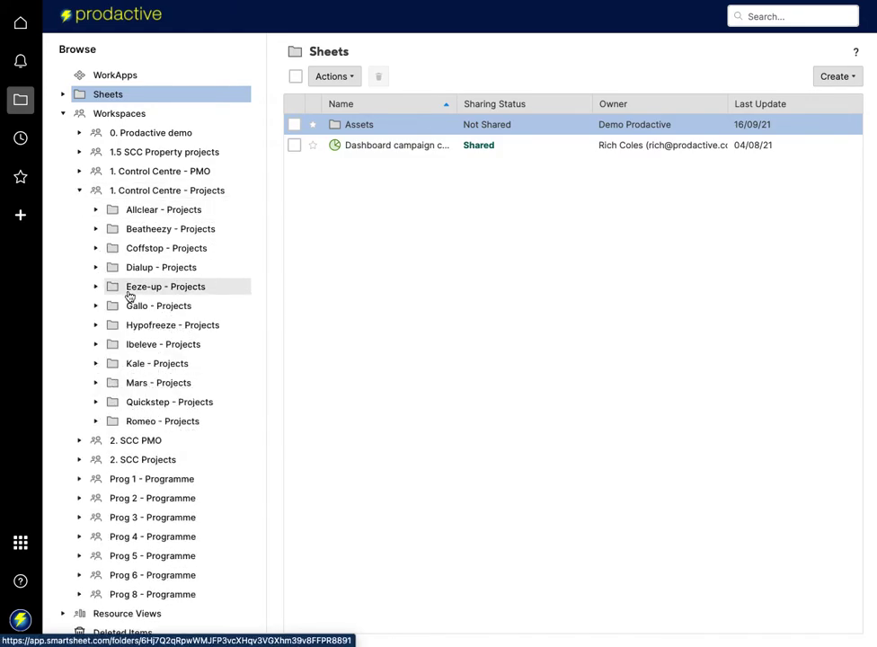
{"action": "left_click", "coordinate": [97, 250]}
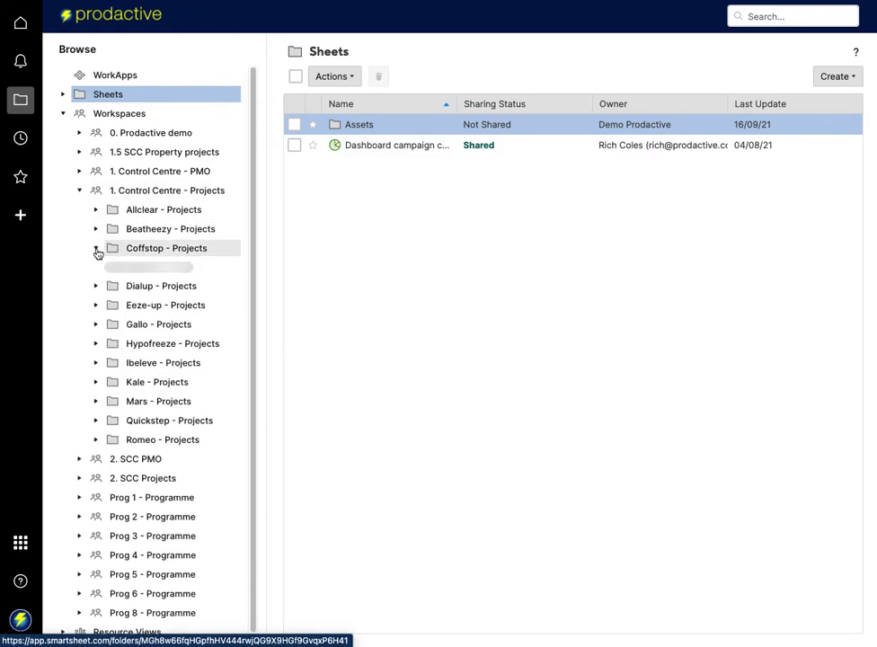
{"action": "left_click", "coordinate": [181, 250]}
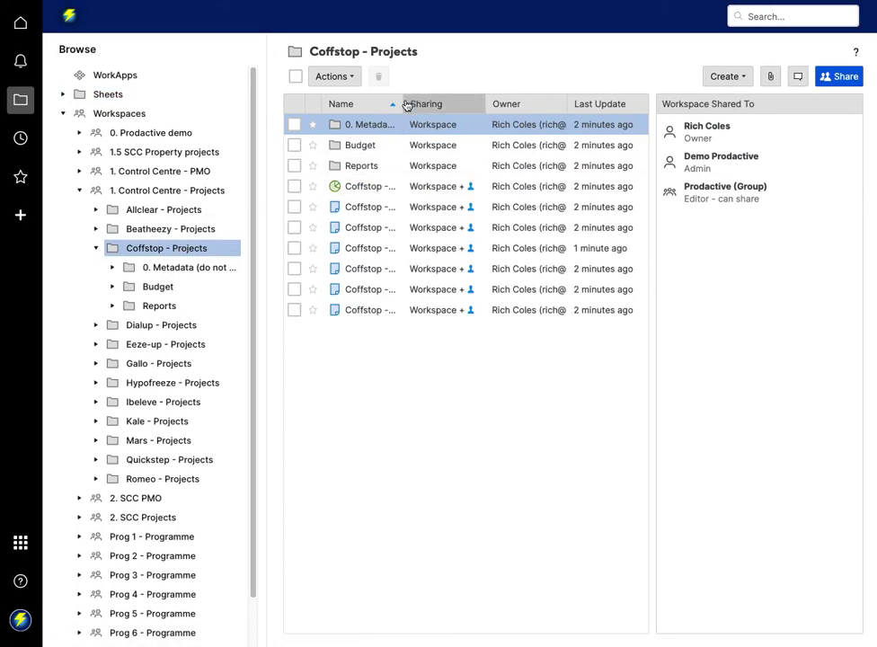
{"action": "left_click_drag", "start_coordinate": [397, 102], "coordinate": [437, 106]}
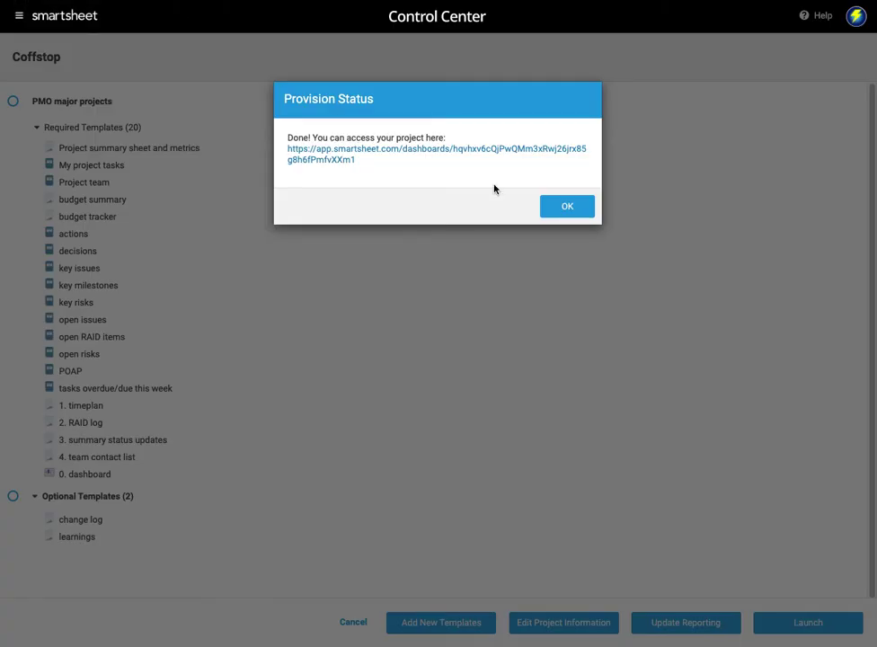
In Control Center, dismiss the Coffstop provision status and return to the program's list of active projects
{"action": "left_click", "coordinate": [566, 208]}
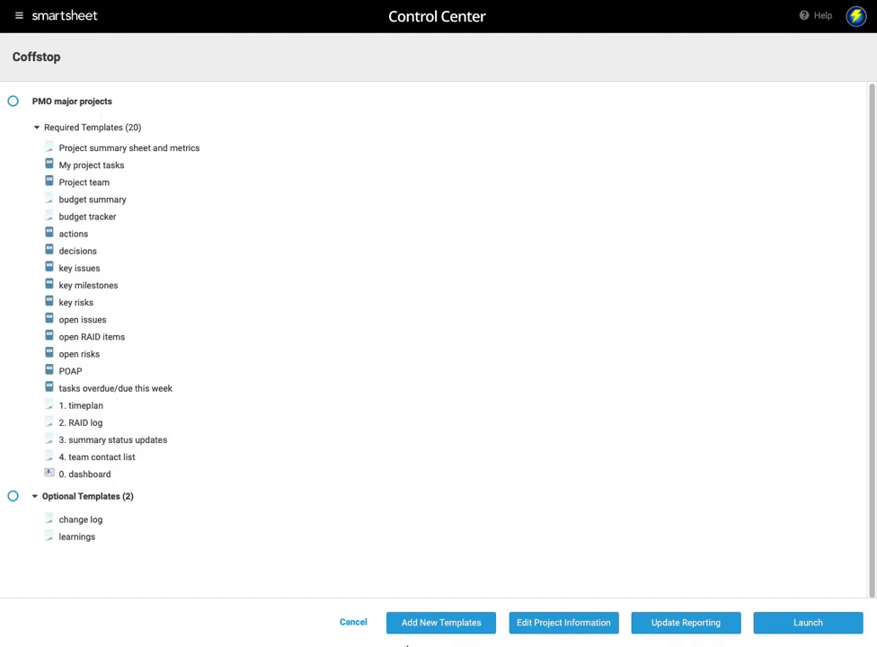
{"action": "left_click", "coordinate": [351, 624]}
{"action": "scroll", "coordinate": [327, 459], "scroll_direction": "down", "scroll_amount": 5}
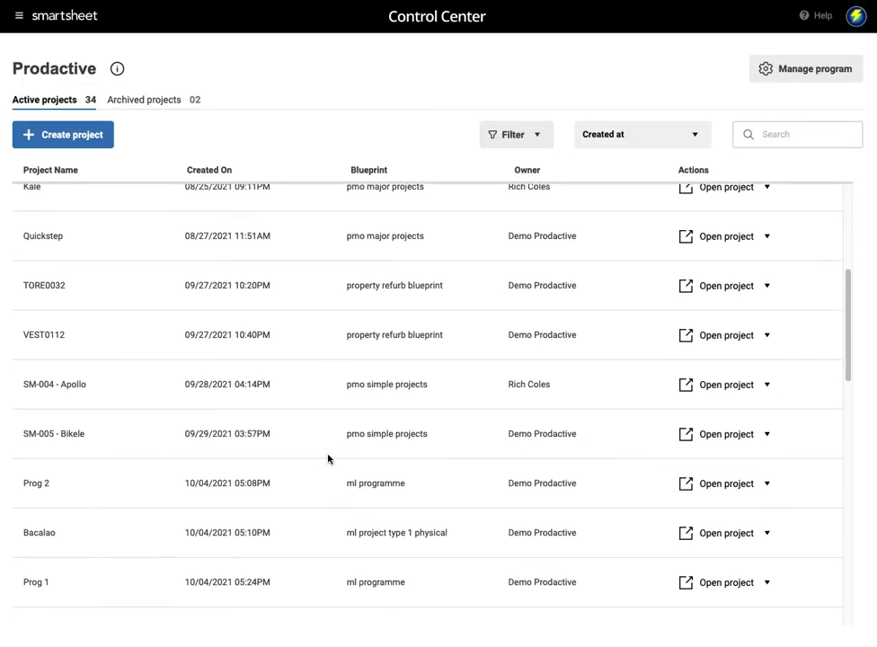
{"action": "scroll", "coordinate": [328, 459], "scroll_direction": "up", "scroll_amount": 5}
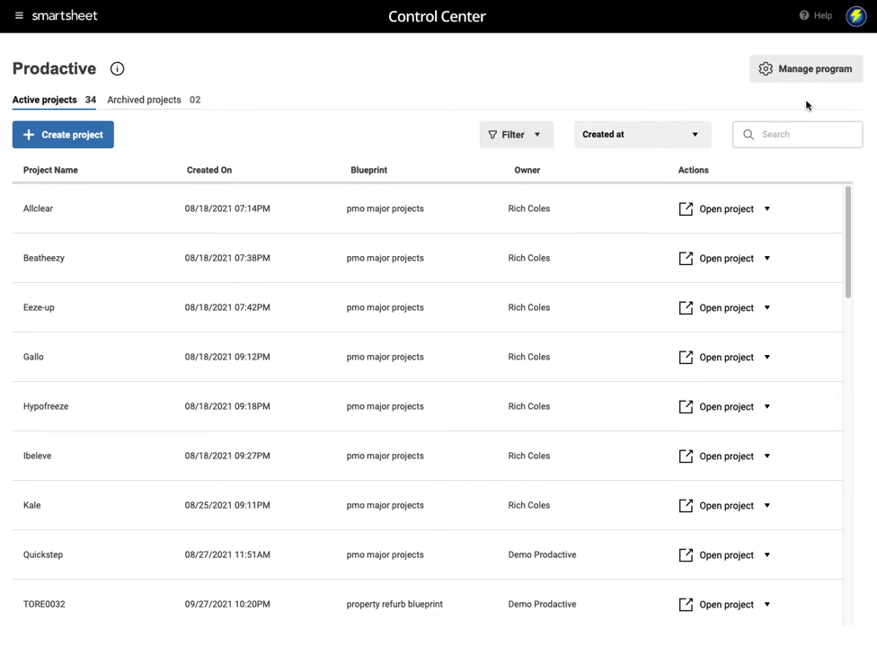
Open the Prodactive program's management settings and enable the automation for the PMO major projects blueprint
{"action": "left_click", "coordinate": [804, 72]}
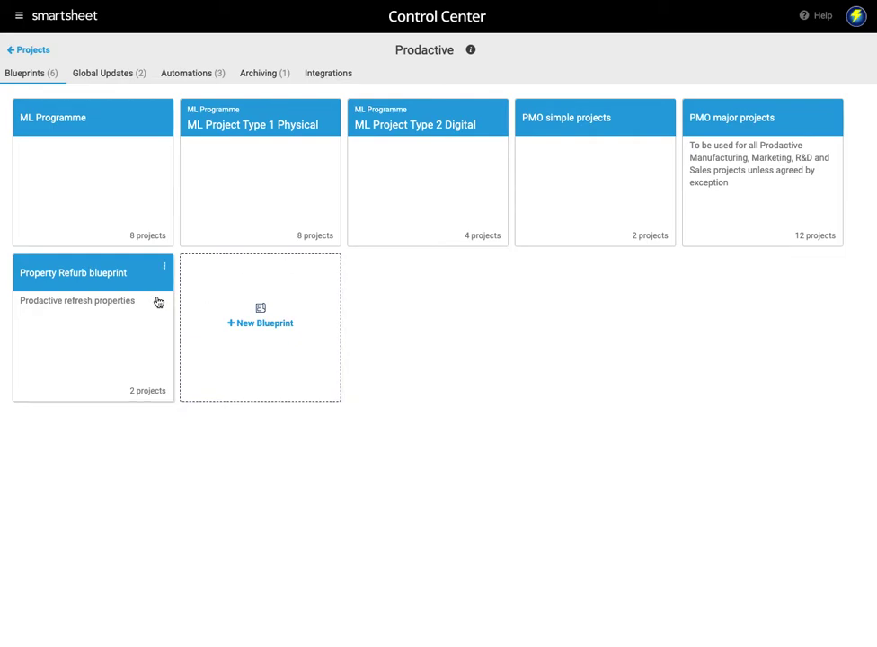
{"action": "left_click", "coordinate": [196, 78]}
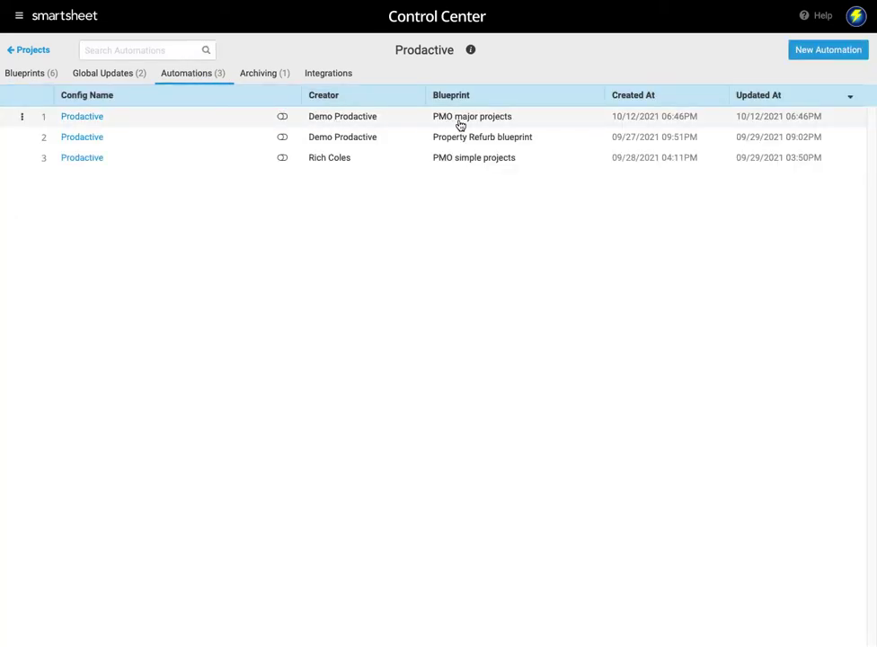
{"action": "left_click", "coordinate": [284, 118]}
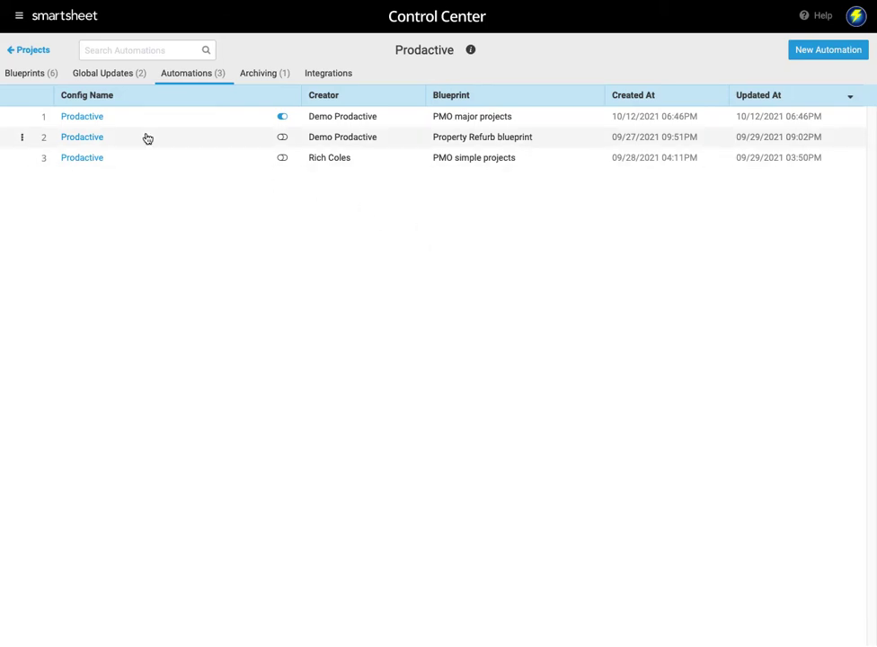
Review the program's global updates and the update types available for a new one, then leave without creating it
{"action": "left_click", "coordinate": [122, 78]}
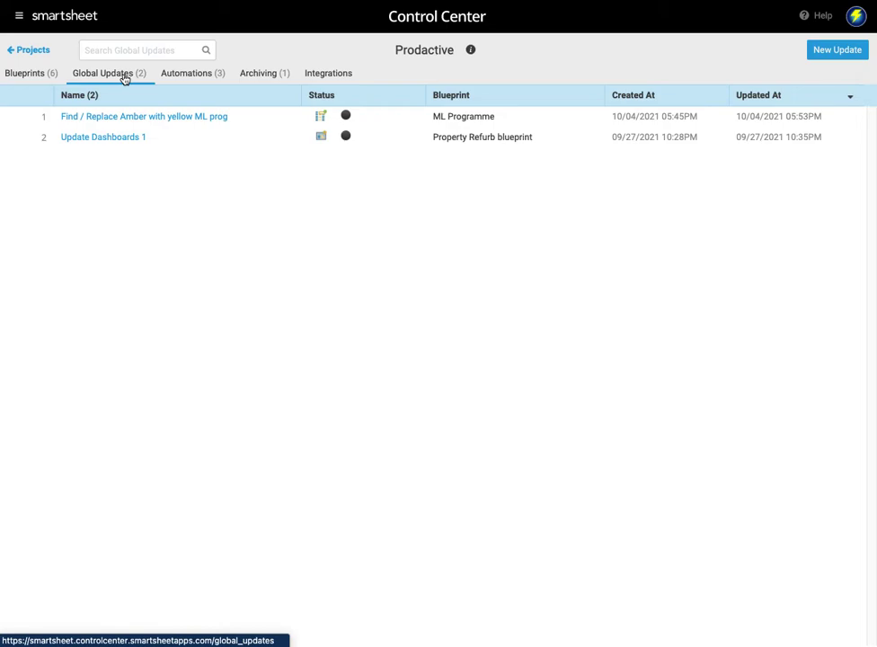
{"action": "left_click", "coordinate": [827, 52]}
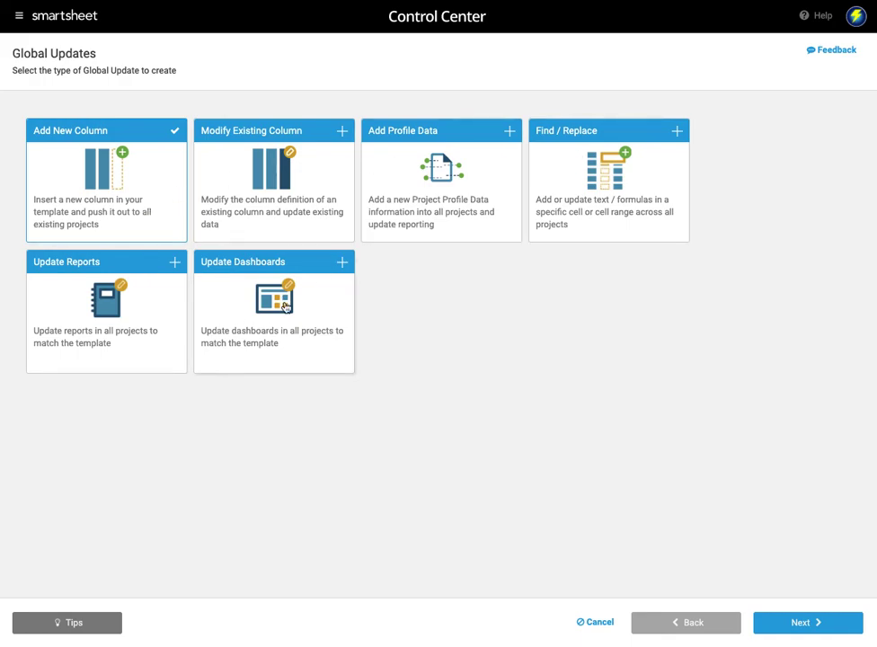
{"action": "left_click", "coordinate": [599, 623]}
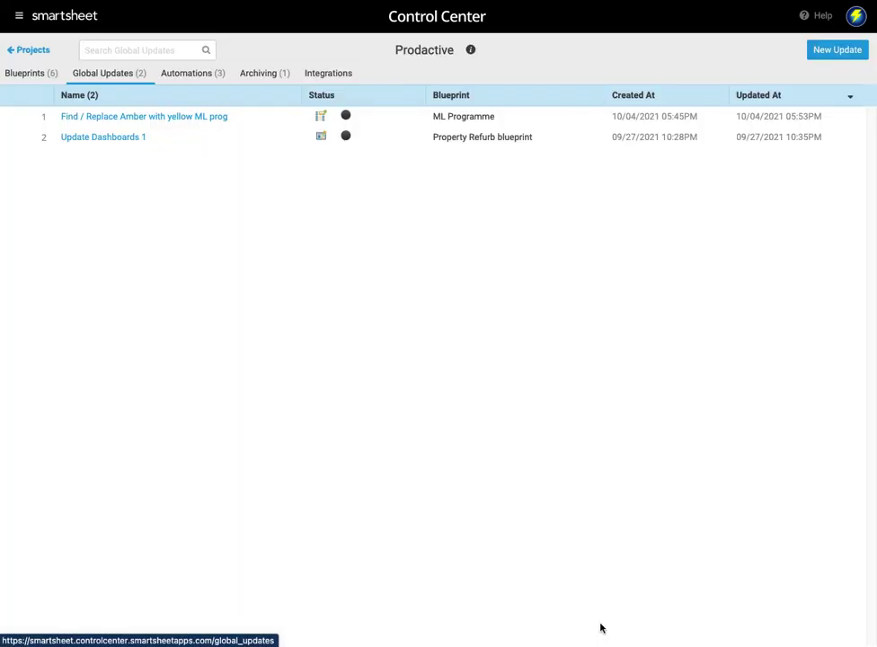
Open the SCC Certification archive workflow and examine its project filters and archive actions alongside the project intake sheet
{"action": "left_click", "coordinate": [266, 76]}
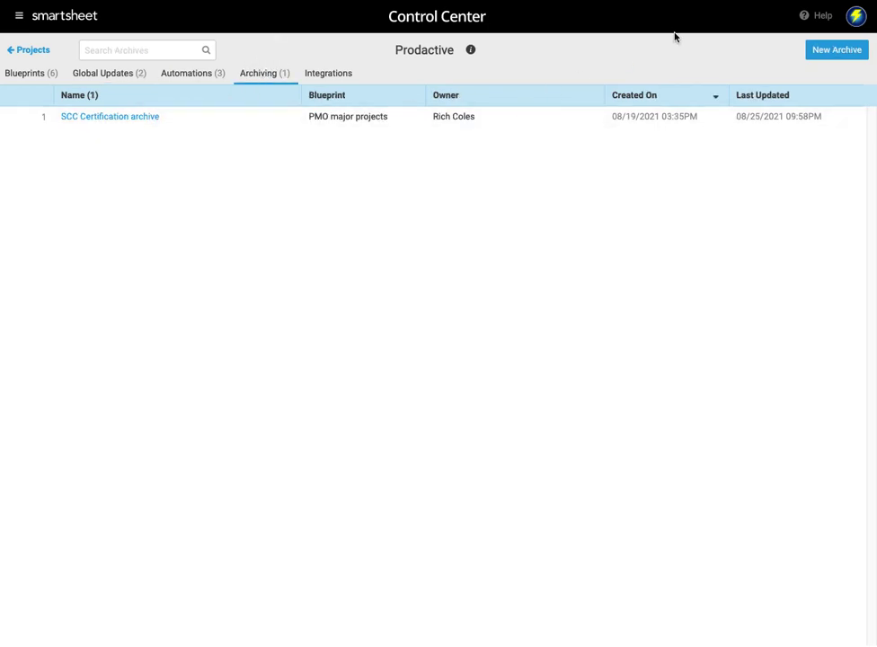
{"action": "left_click", "coordinate": [132, 118]}
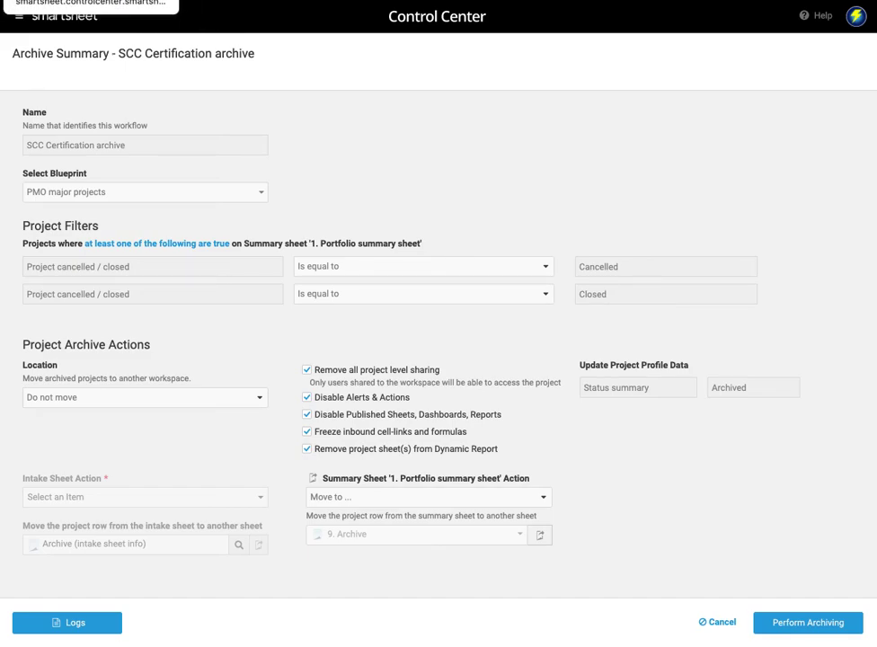
{"action": "left_click", "coordinate": [180, 1]}
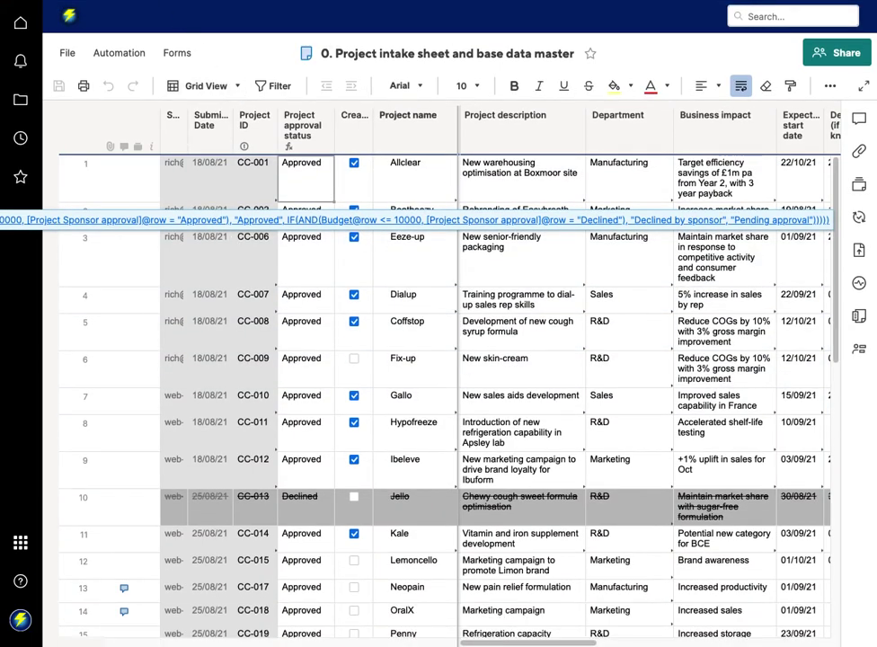
{"action": "left_click", "coordinate": [90, 7]}
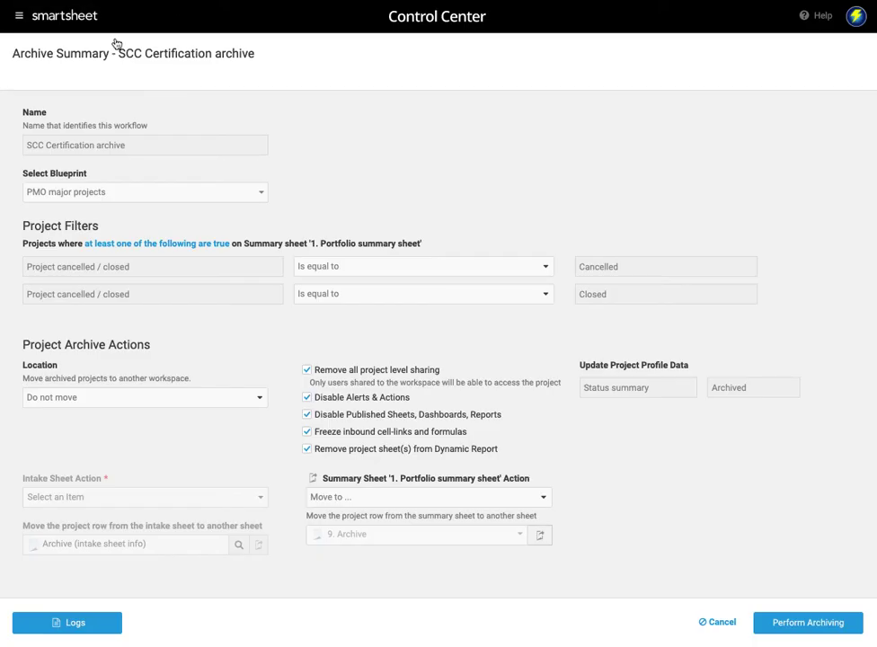
Return from the archive workflow to the program's active projects, and review the blueprints offered for a new project without creating one
{"action": "left_click", "coordinate": [39, 17]}
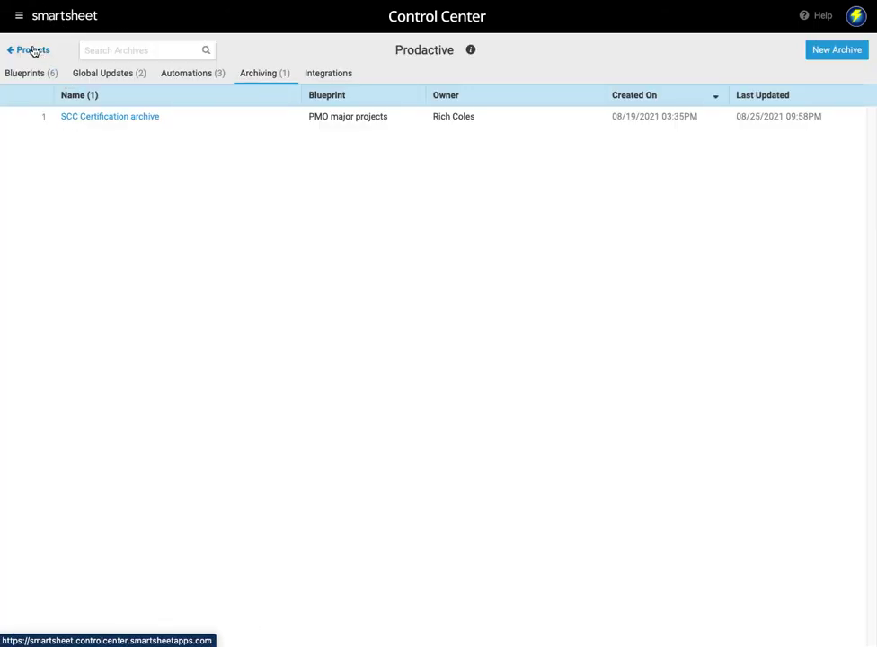
{"action": "left_click", "coordinate": [28, 52]}
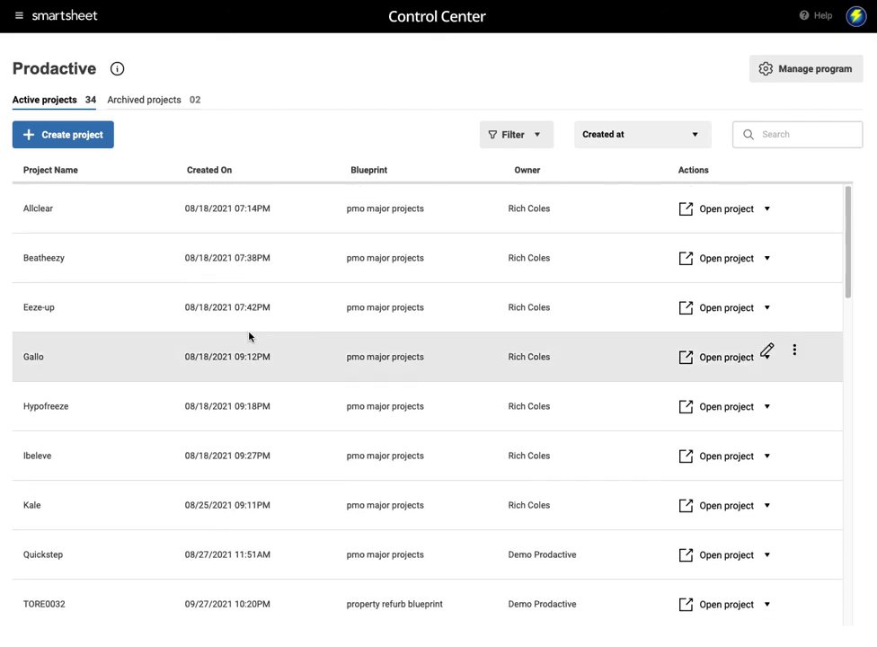
{"action": "scroll", "coordinate": [249, 336], "scroll_direction": "down", "scroll_amount": 1}
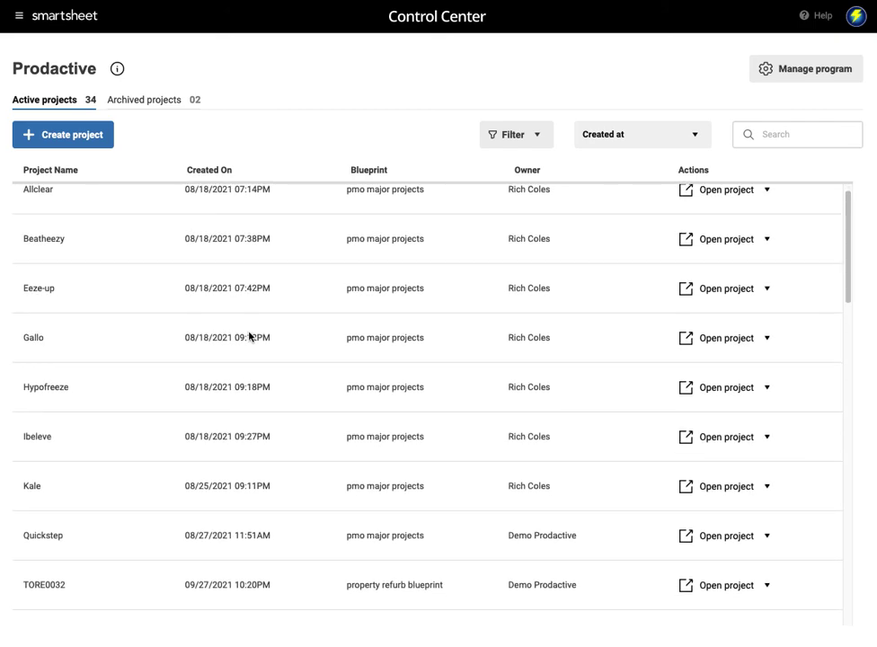
{"action": "scroll", "coordinate": [249, 336], "scroll_direction": "up", "scroll_amount": 1}
{"action": "scroll", "coordinate": [249, 336], "scroll_direction": "down", "scroll_amount": 1}
{"action": "scroll", "coordinate": [249, 336], "scroll_direction": "up", "scroll_amount": 1}
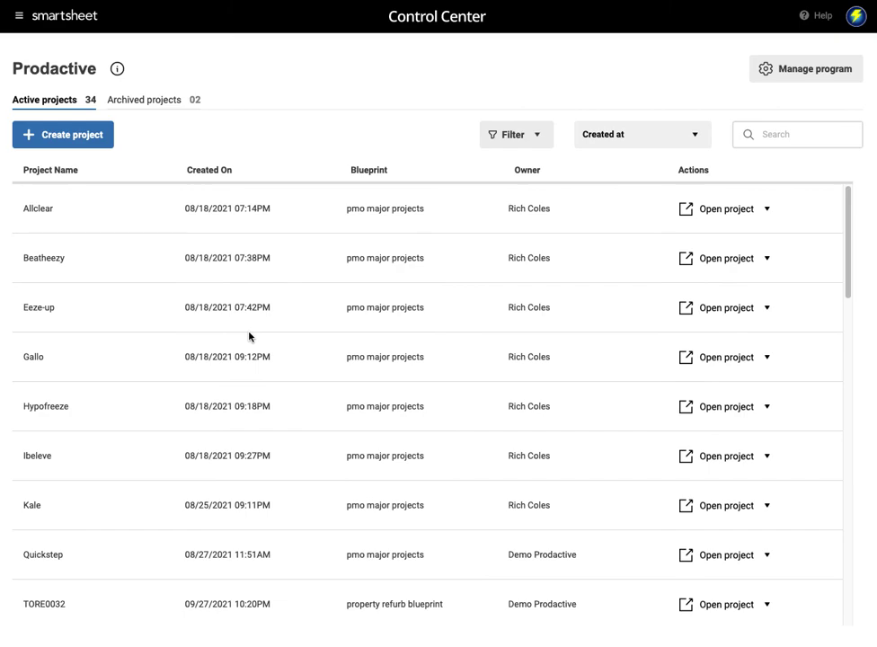
{"action": "left_click", "coordinate": [54, 141]}
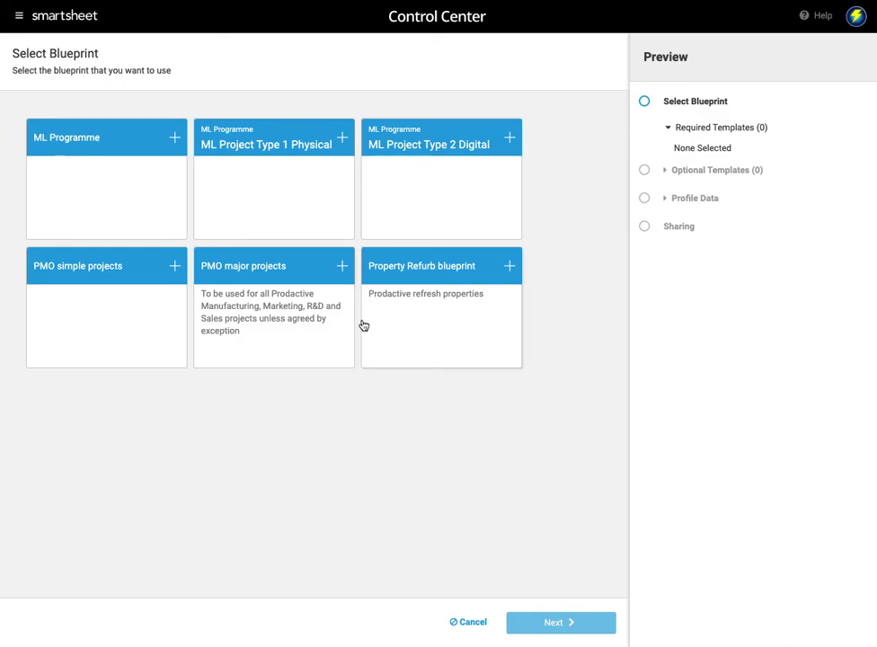
{"action": "left_click", "coordinate": [471, 623]}
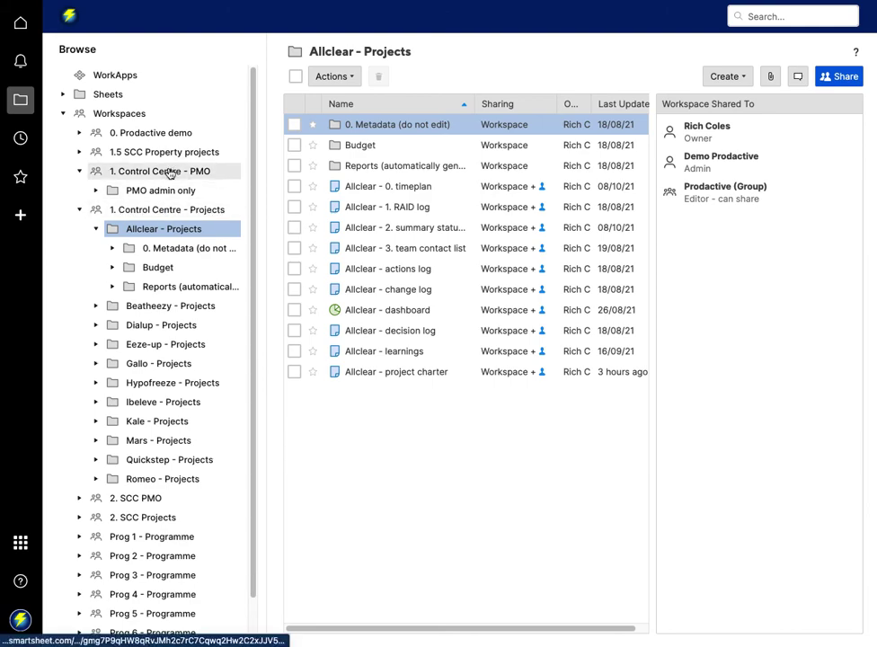
Switch to the Smartsheet workspaces and view the 1. Portfolio summary sheet in the 1. Control Centre - PMO workspace
{"action": "left_click", "coordinate": [167, 177]}
{"action": "left_click", "coordinate": [359, 166]}
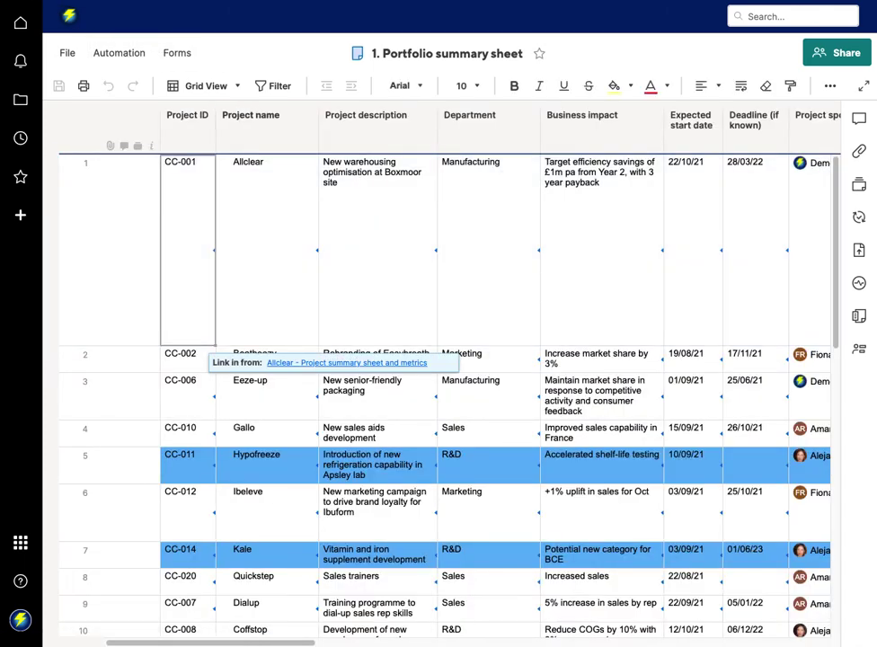
Open the project intake sheet and base data master from the PMO admin only folder and look through its project rows
{"action": "left_click", "coordinate": [21, 100]}
{"action": "left_click", "coordinate": [377, 127]}
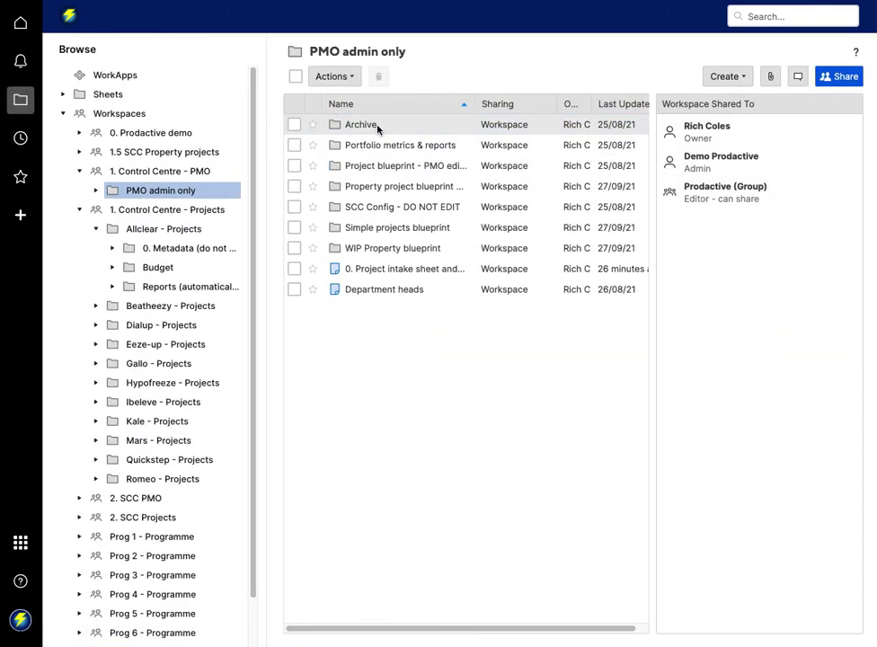
{"action": "left_click", "coordinate": [392, 271]}
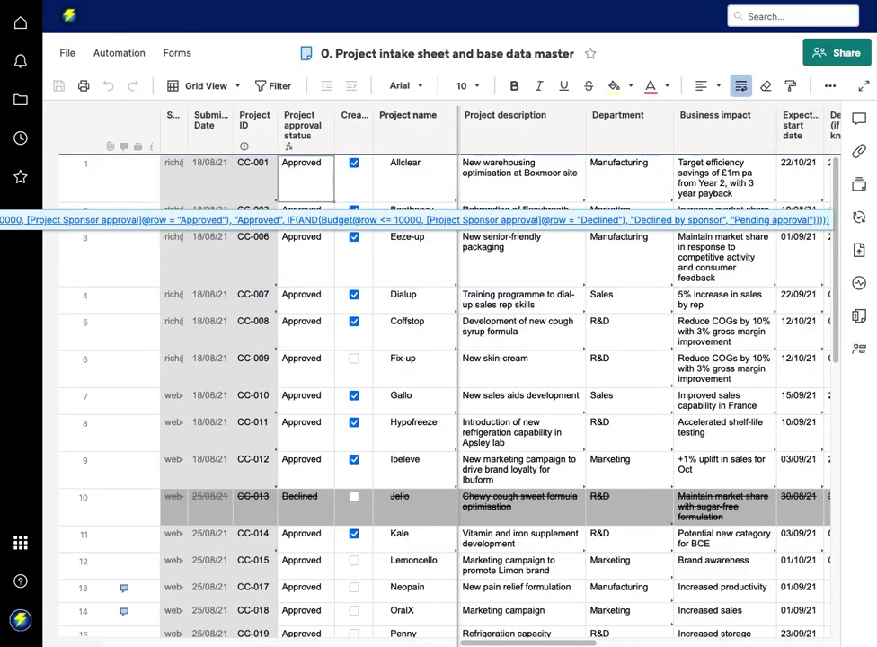
{"action": "left_click", "coordinate": [45, 1]}
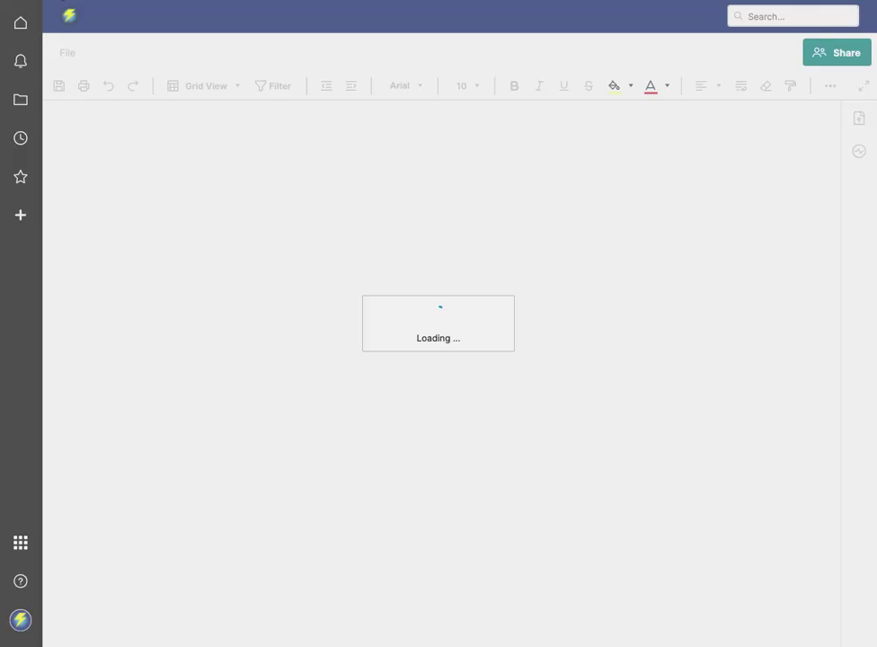
{"action": "scroll", "coordinate": [319, 413], "scroll_direction": "down", "scroll_amount": 5}
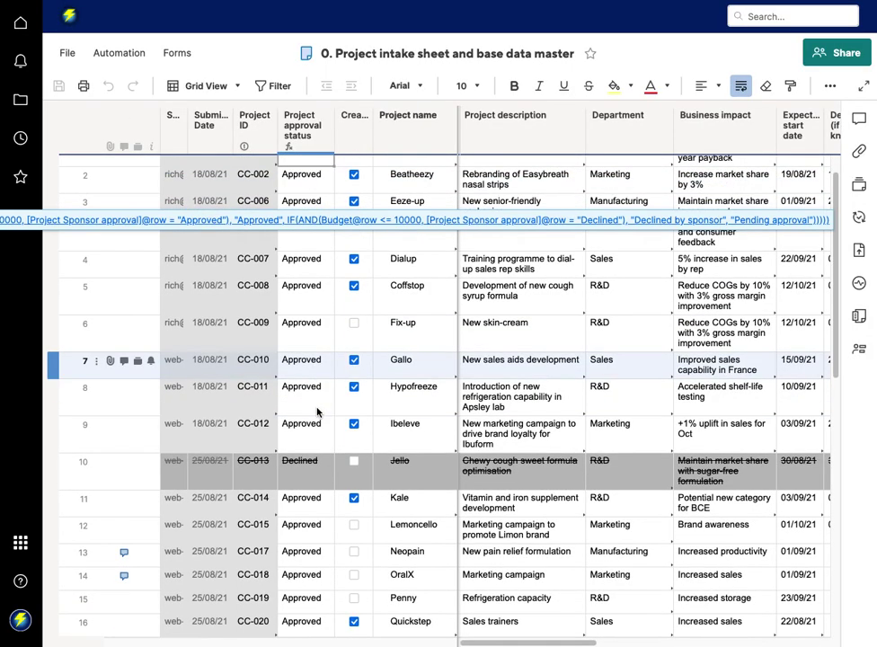
{"action": "scroll", "coordinate": [317, 412], "scroll_direction": "down", "scroll_amount": 1}
{"action": "scroll", "coordinate": [317, 412], "scroll_direction": "up", "scroll_amount": 4}
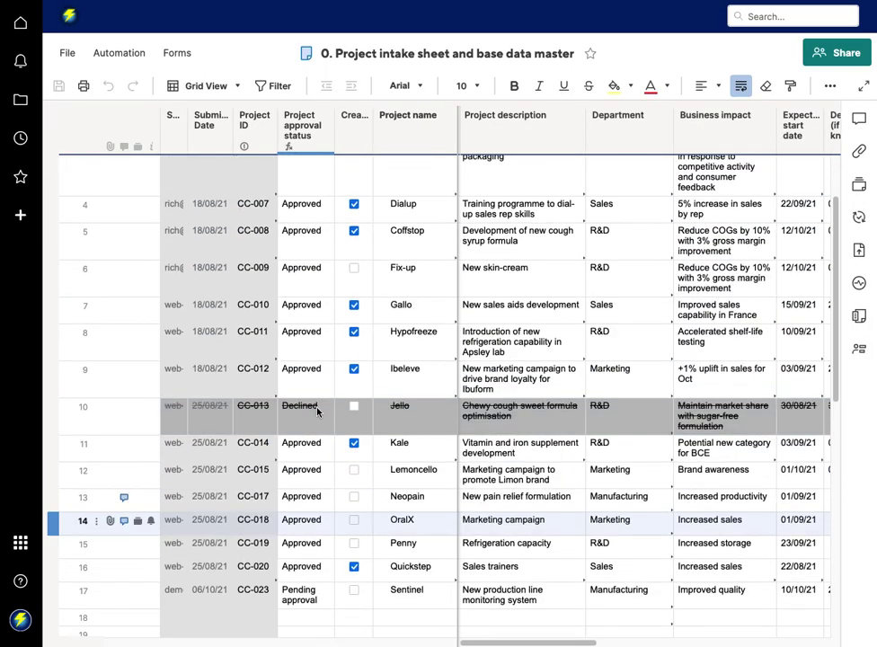